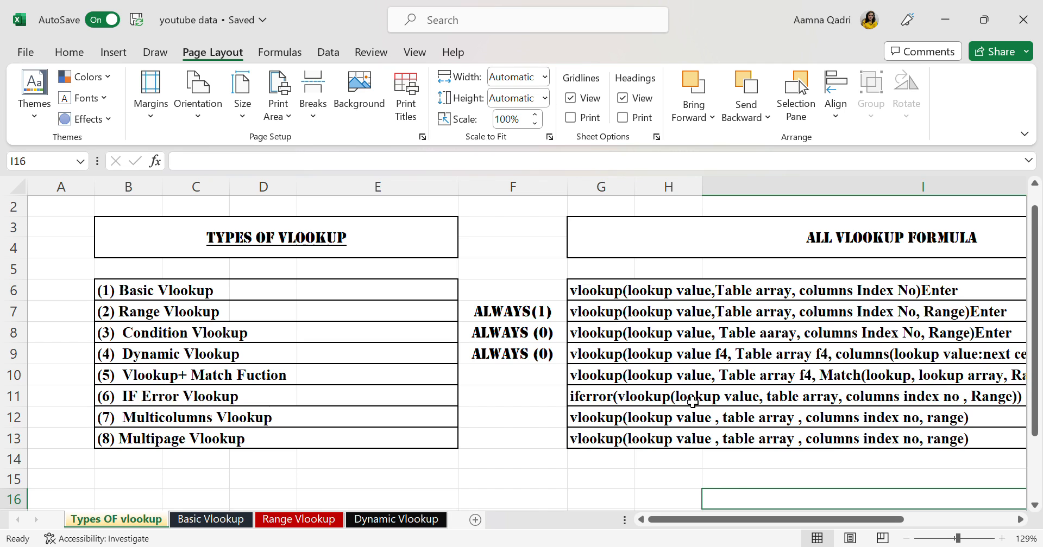
Look over the list of VLOOKUP types and their matching formulas on the Types OF vlookup sheet
scroll(692, 401, right, 1)
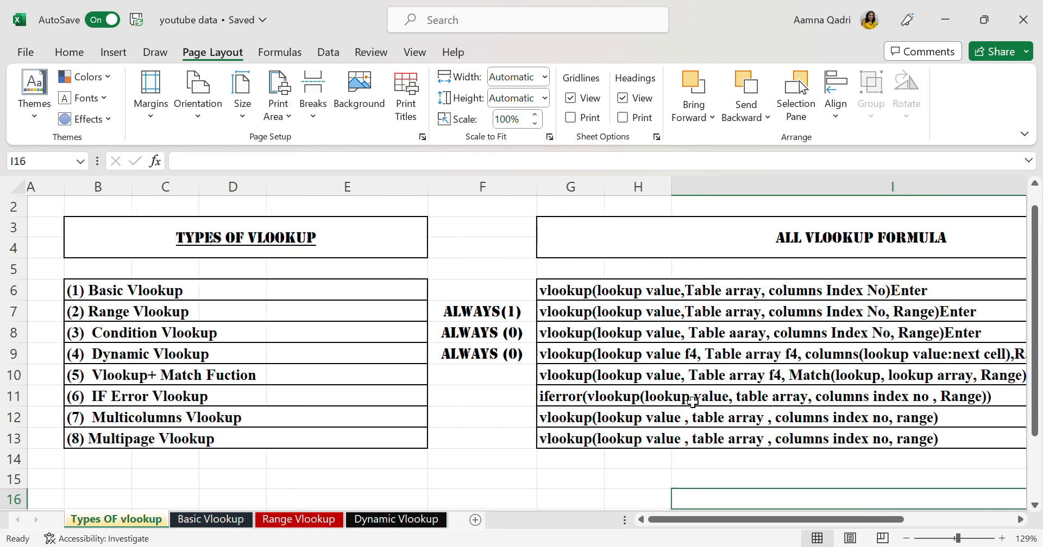
scroll(693, 401, right, 1)
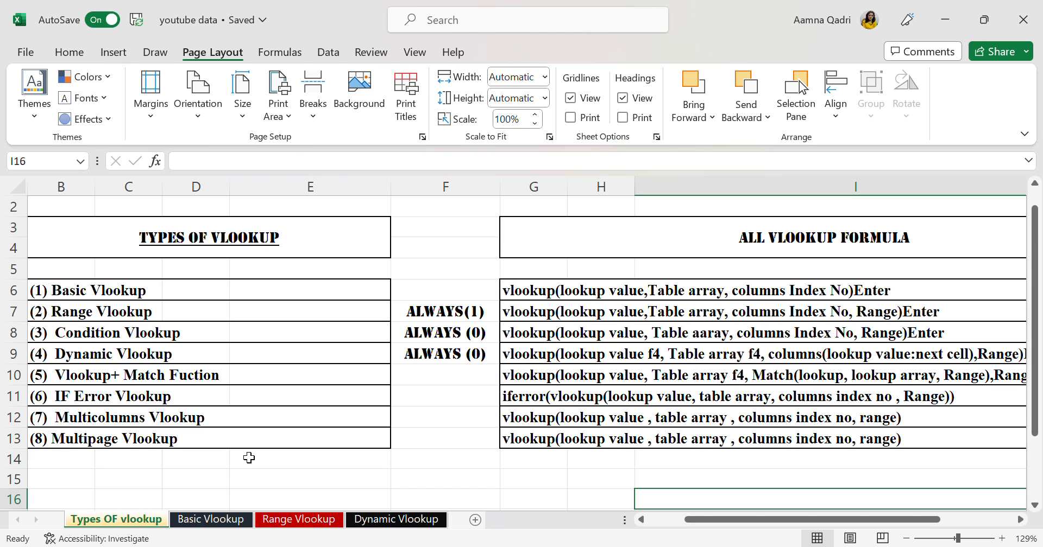
scroll(249, 458, left, 1)
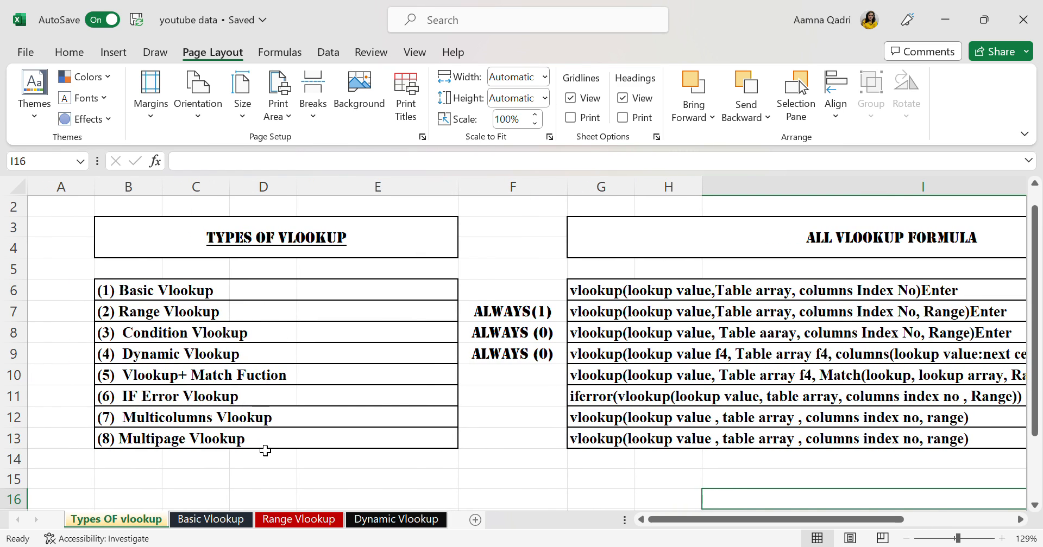
scroll(263, 449, down, 1)
scroll(262, 449, right, 1)
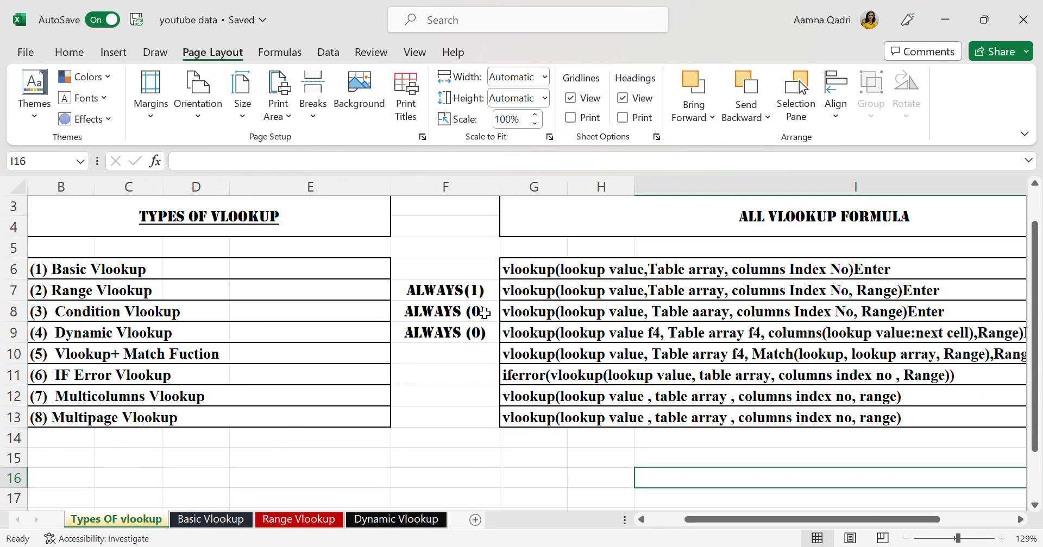
scroll(485, 349, up, 1)
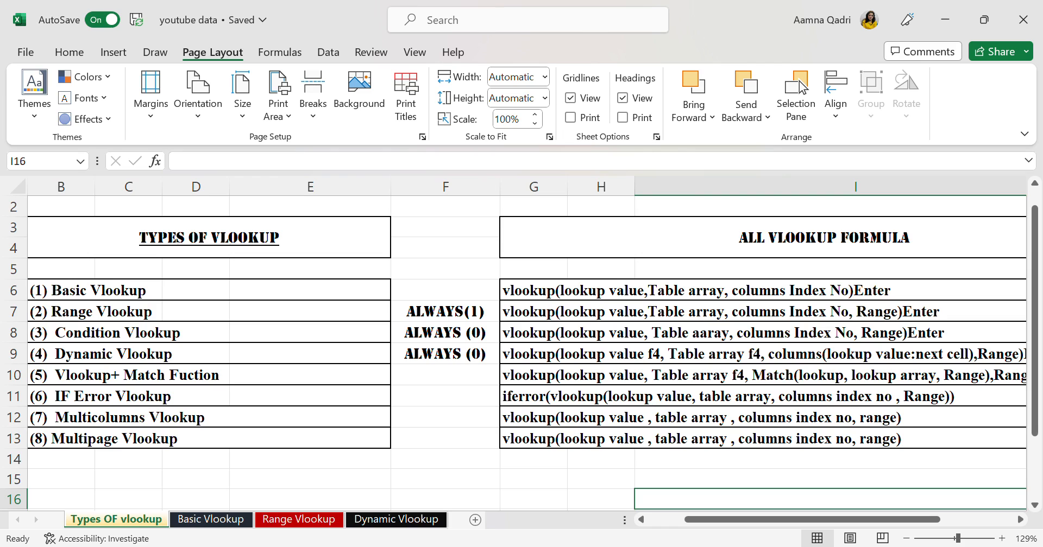
scroll(845, 320, up, 1)
scroll(845, 320, left, 1)
scroll(845, 320, right, 2)
scroll(535, 318, right, 1)
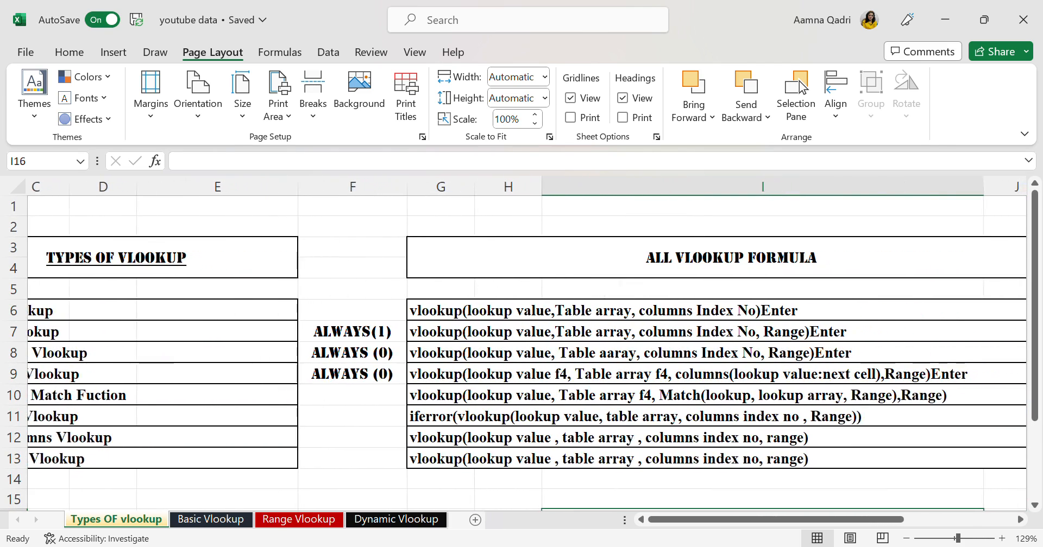
scroll(535, 317, left, 1)
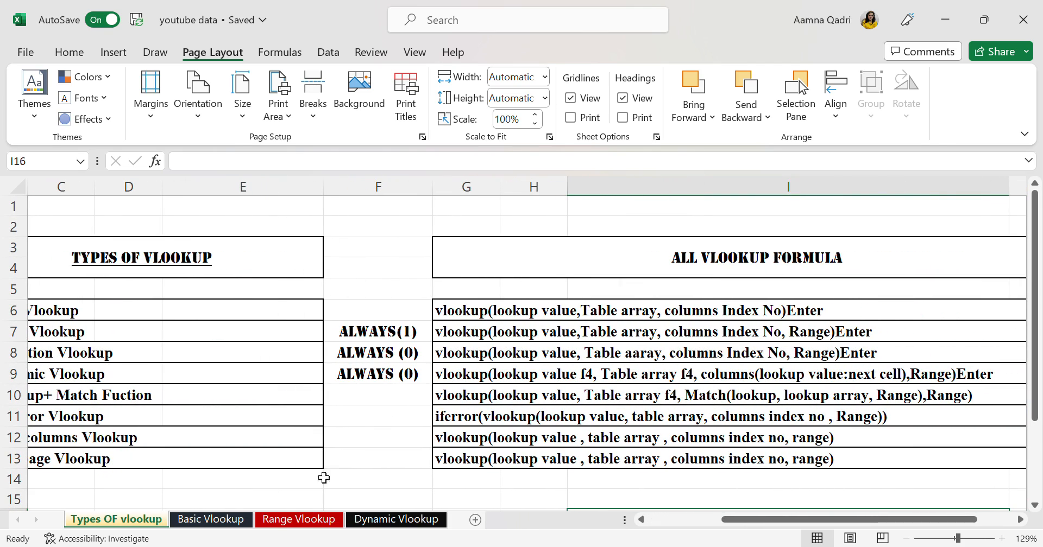
On the Basic Vlookup sheet, copy the Item ID and Item Name headers to cells E14 and F14
click(221, 522)
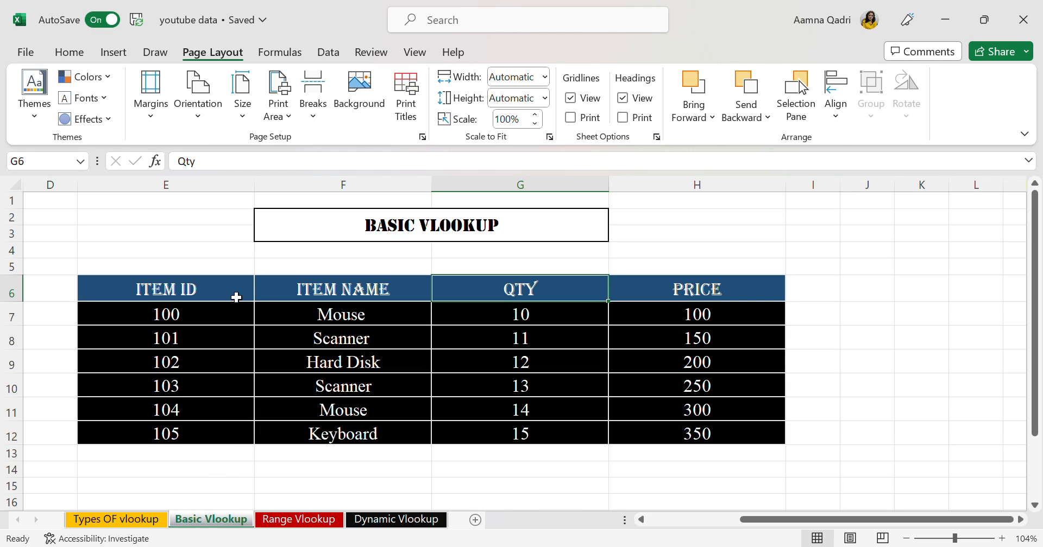
click(235, 294)
key(ctrl+c)
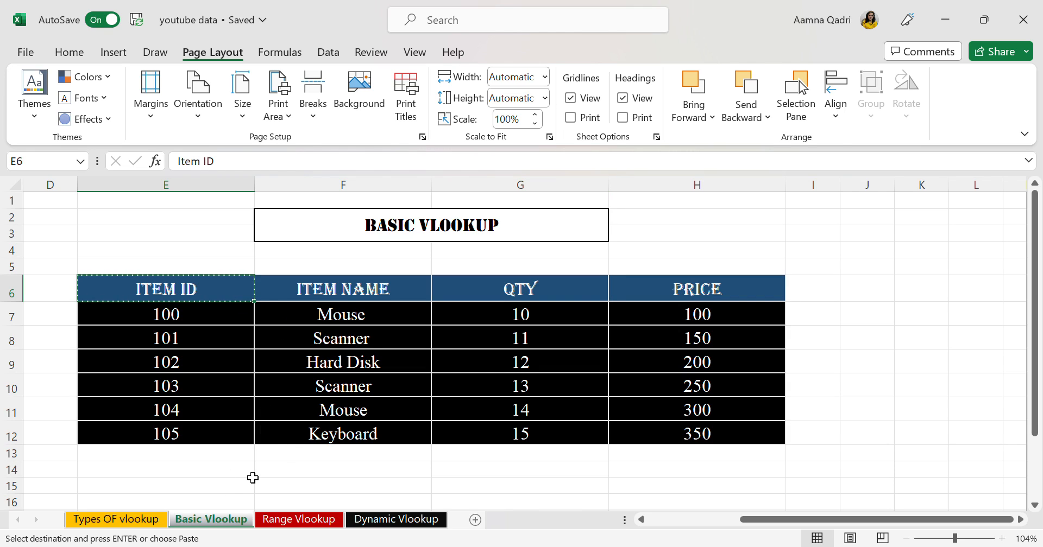
click(242, 477)
key(ctrl+v)
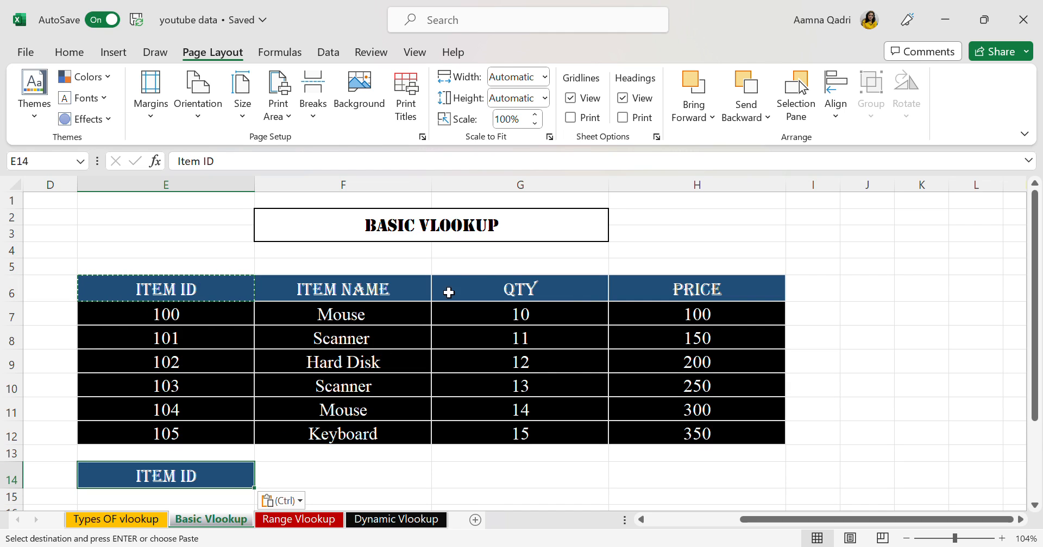
click(420, 301)
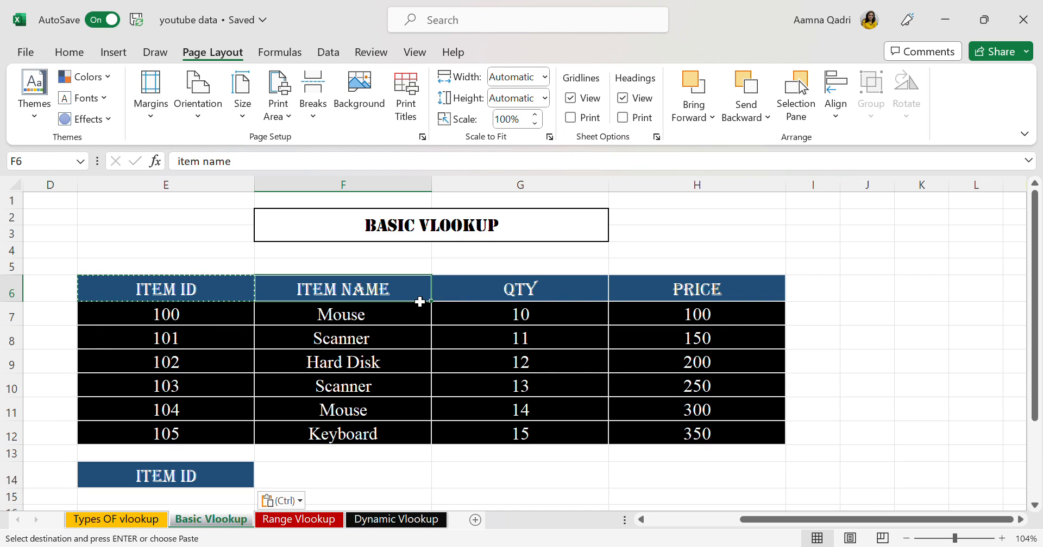
key(ctrl+c)
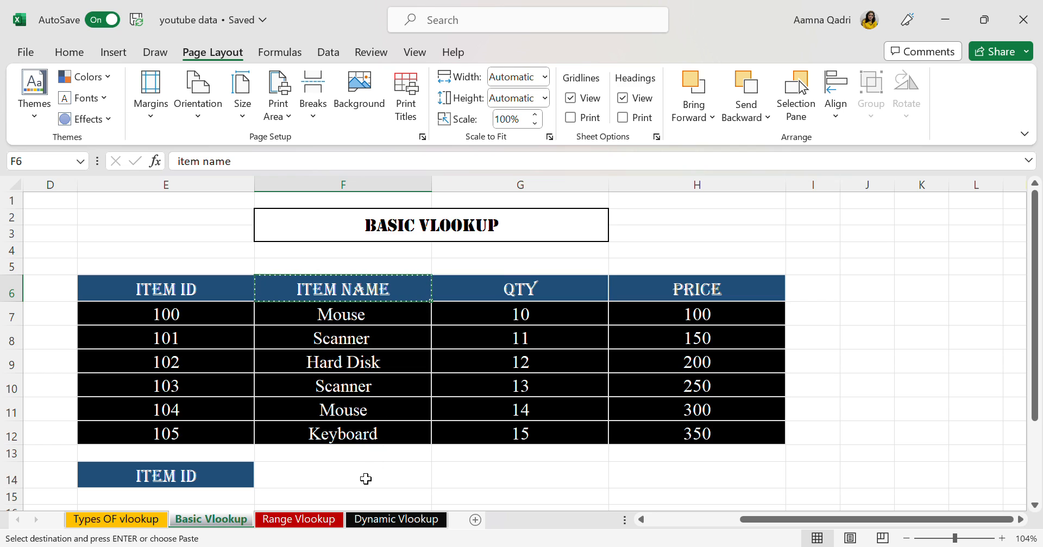
click(365, 477)
key(ctrl+v)
scroll(365, 479, down, 2)
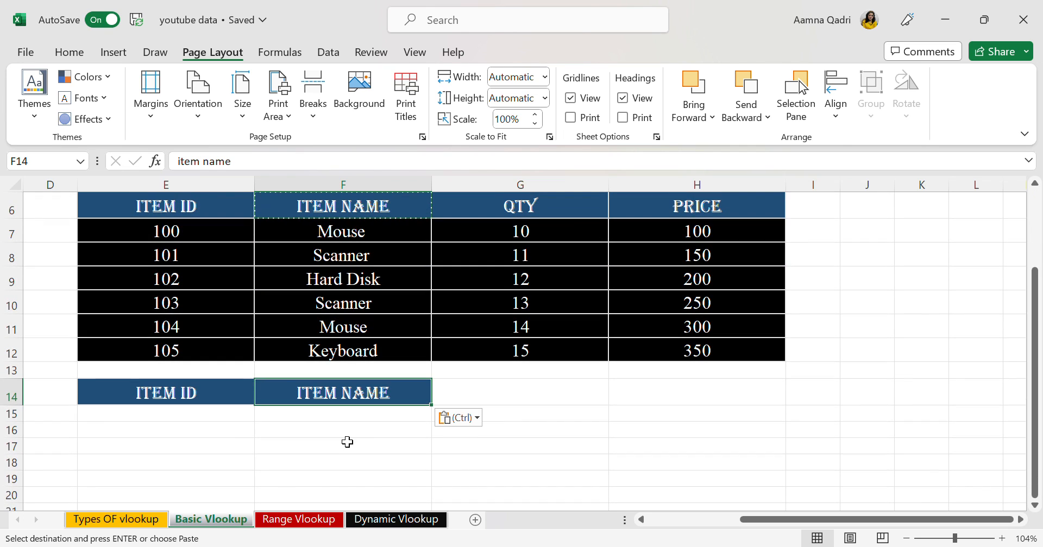
Make row 15 taller and set the font size to 18 while editing cell F15
click(340, 418)
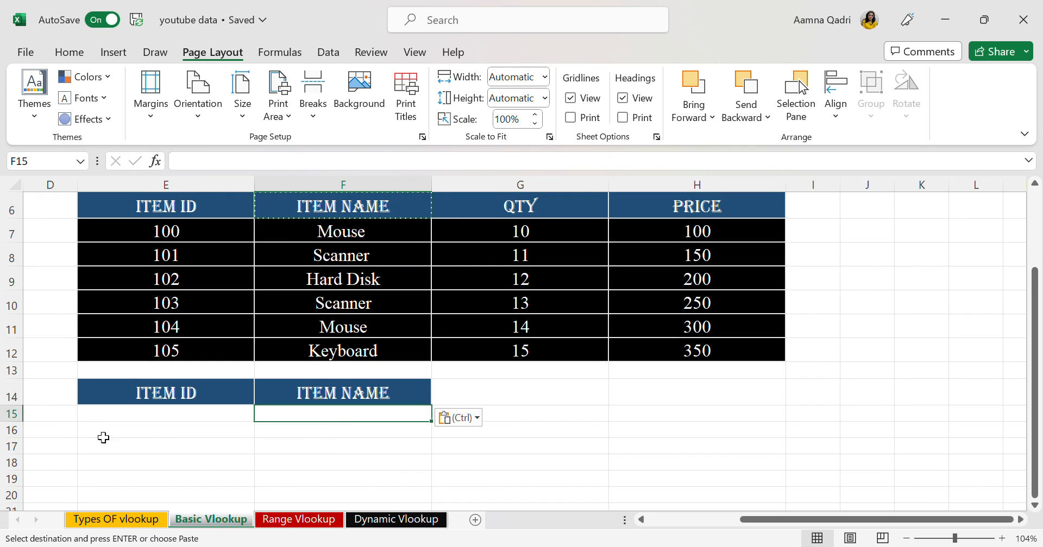
drag(21, 422, 24, 445)
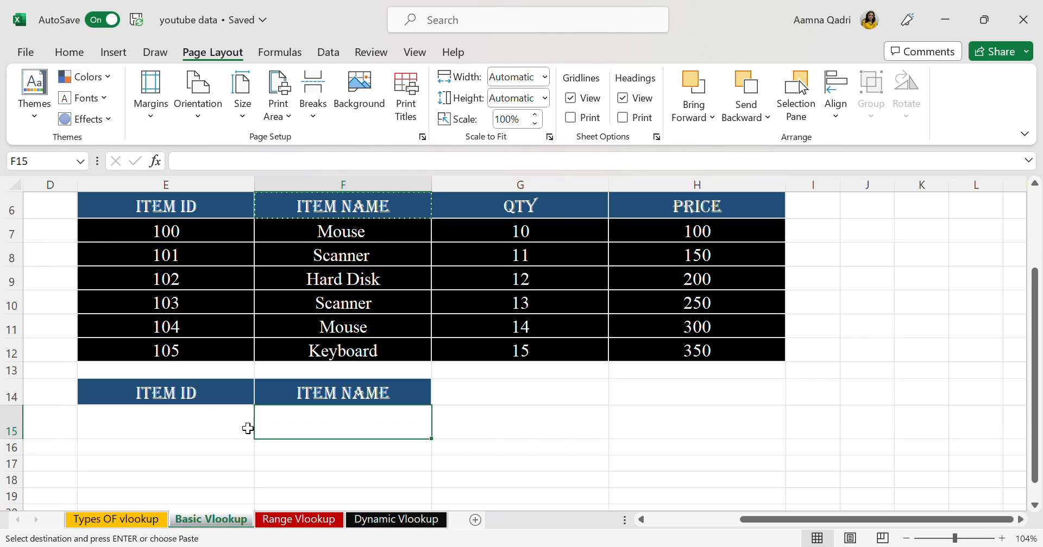
text(=)
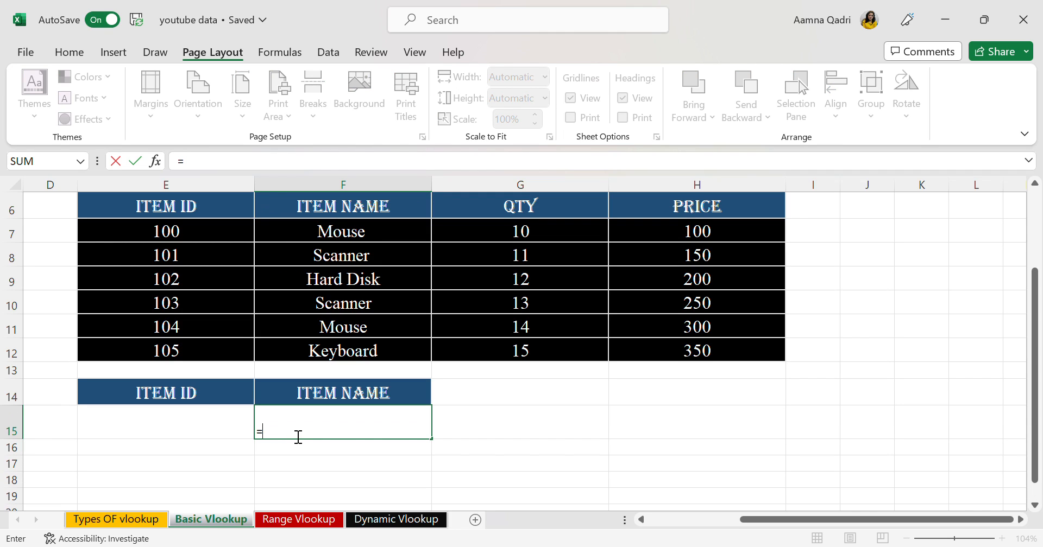
key(BackSpace)
click(73, 55)
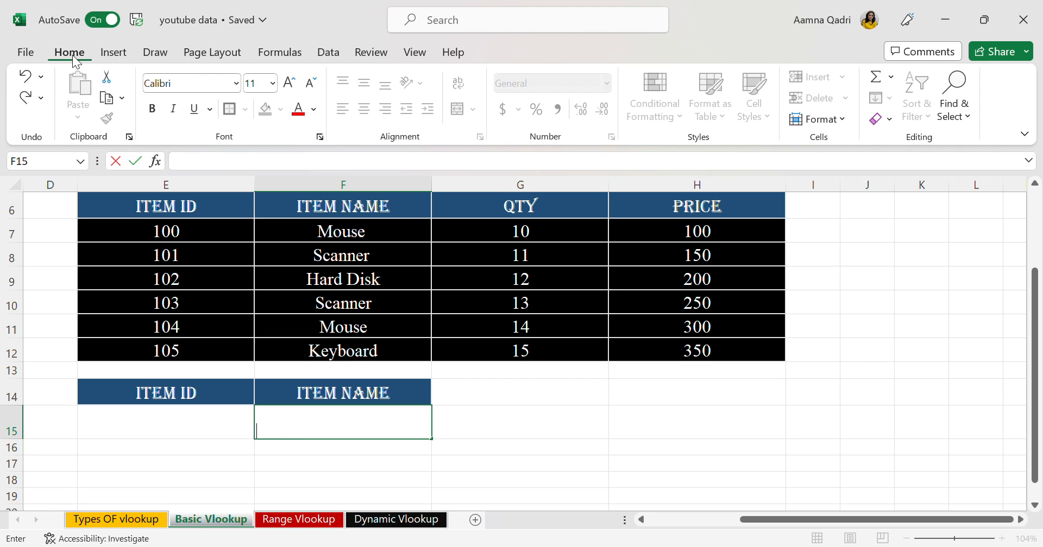
click(256, 83)
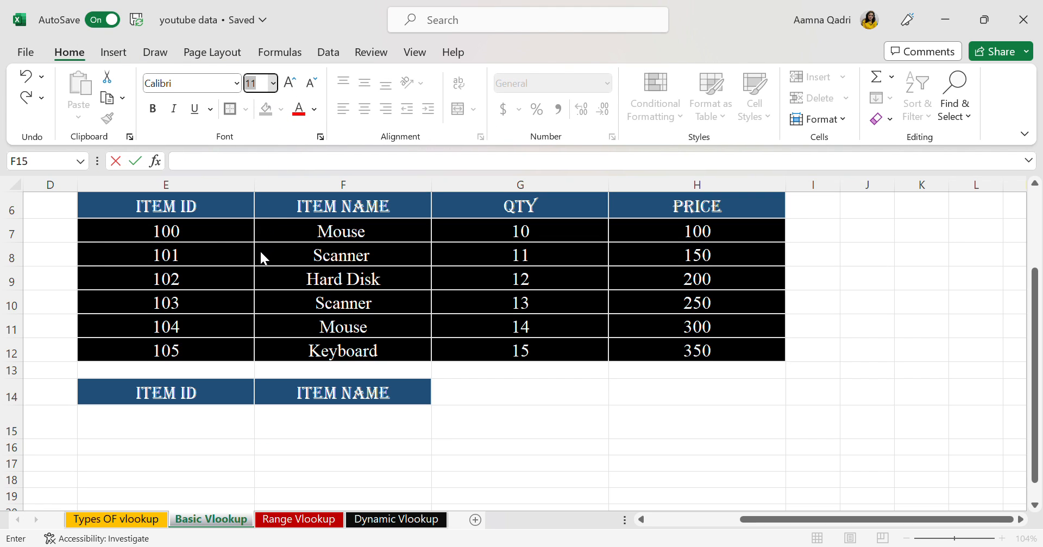
Enter =vlookup(E15,E6:H12,2) in F15 to return the item name for the ID in E15
click(298, 422)
text(=vlookup)
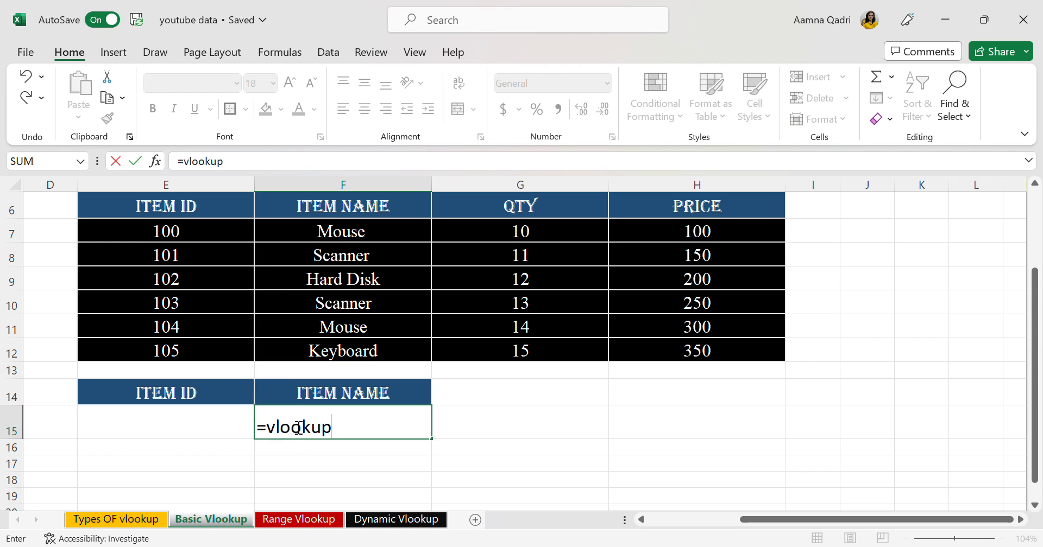
text(()
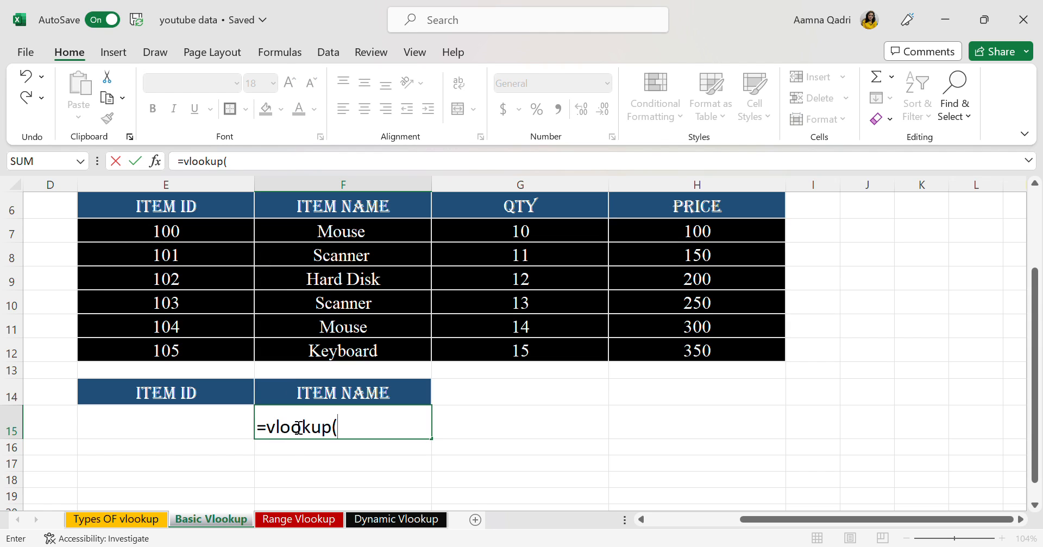
click(183, 421)
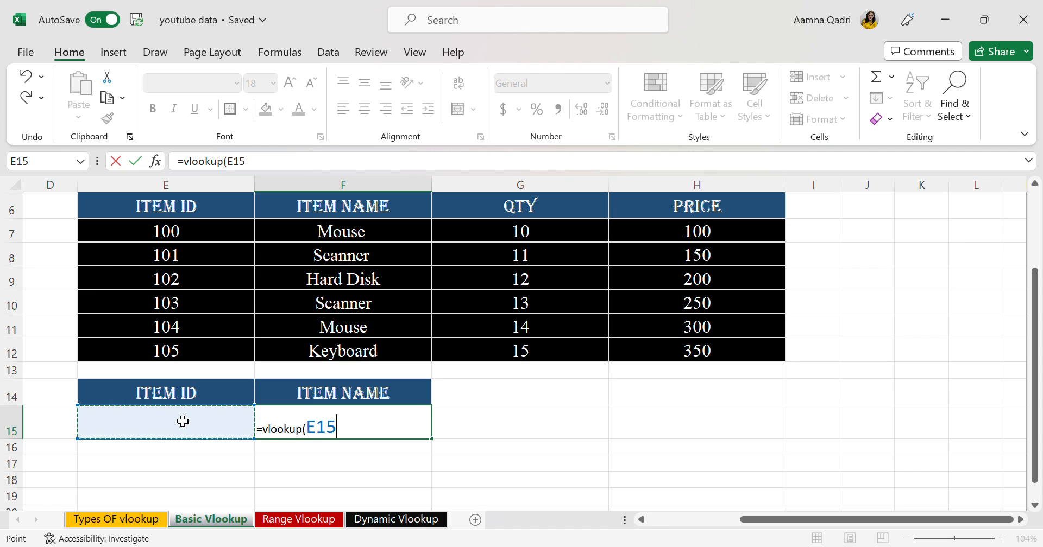
text(,)
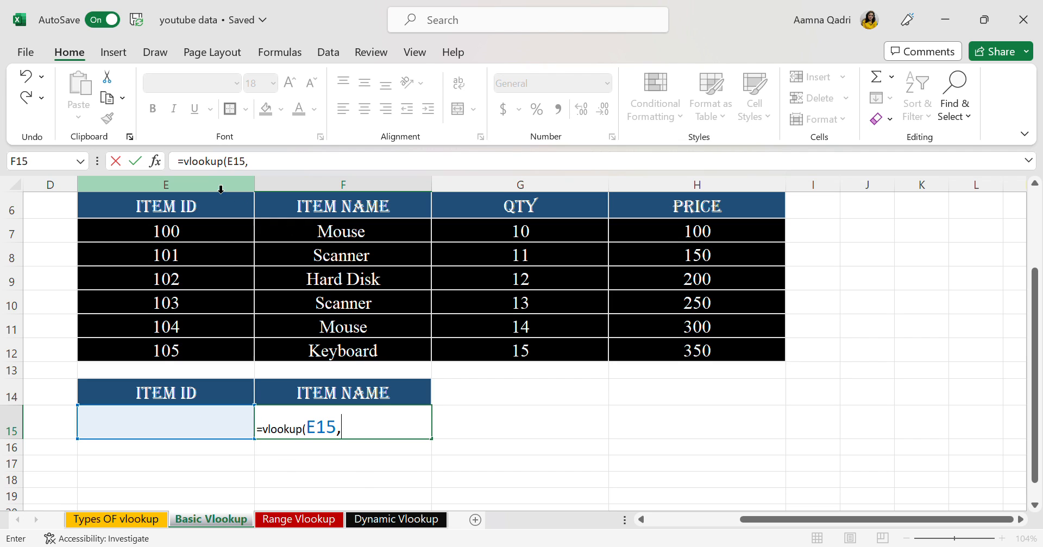
click(185, 210)
drag(232, 215, 684, 351)
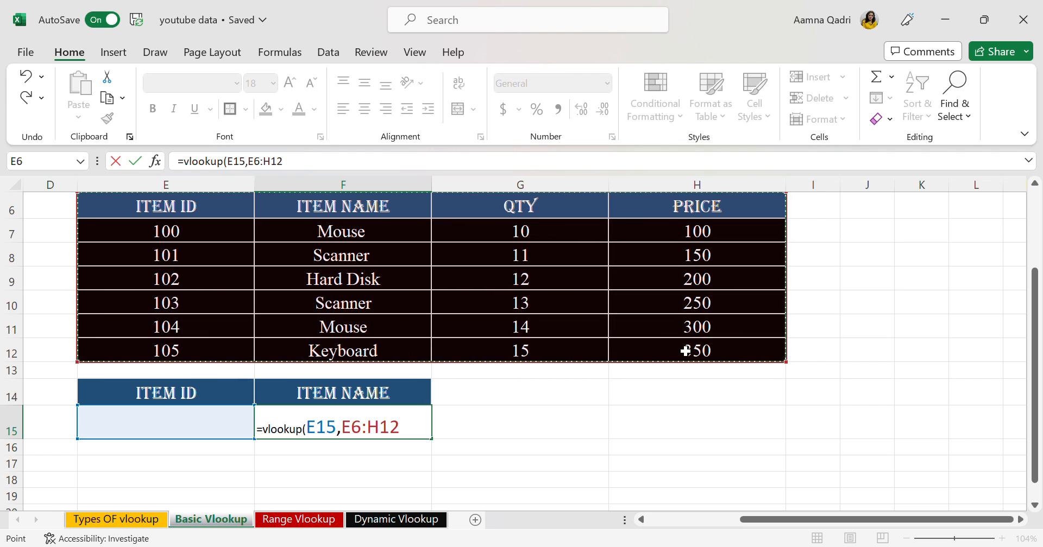
text(,)
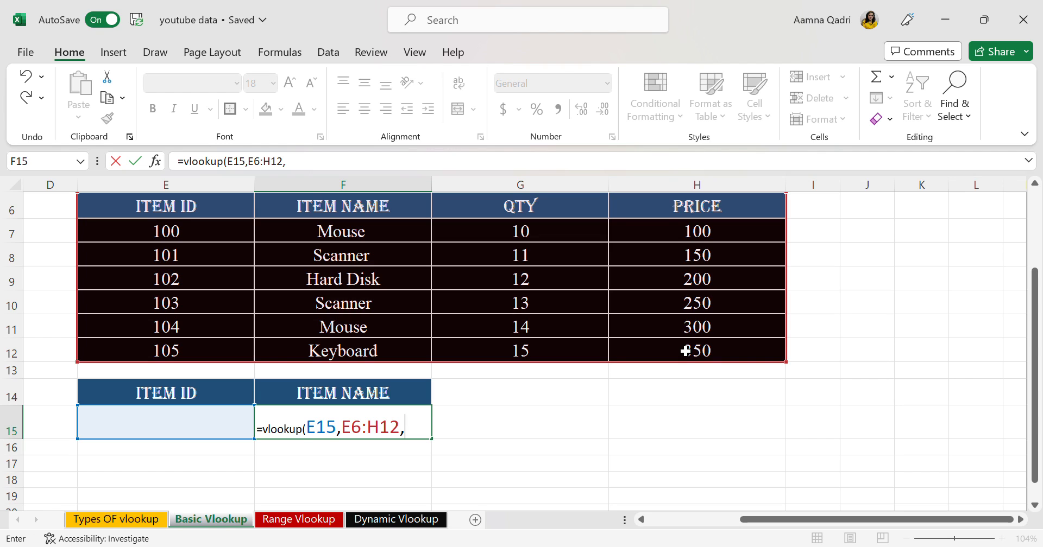
text(2)
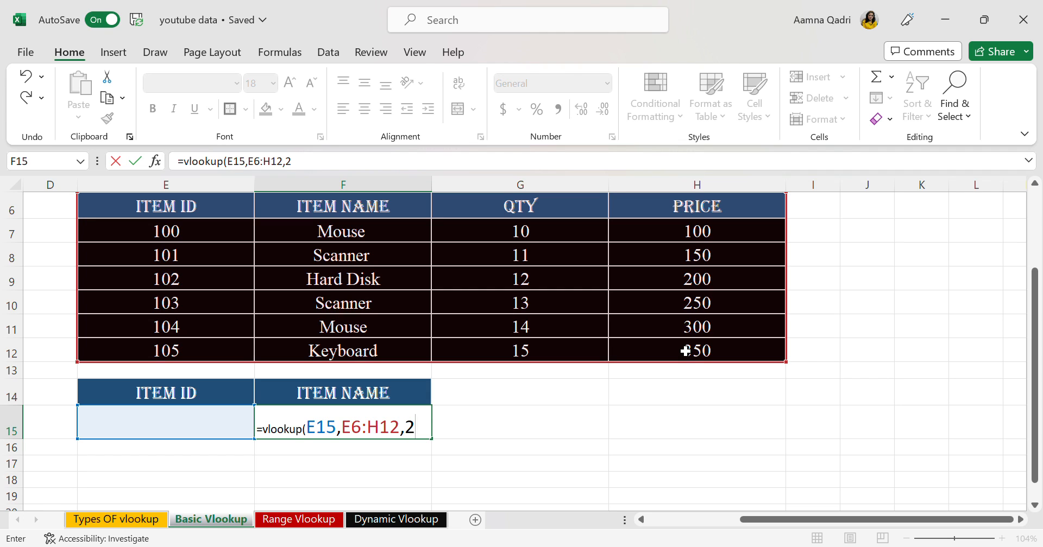
text())
key(Return)
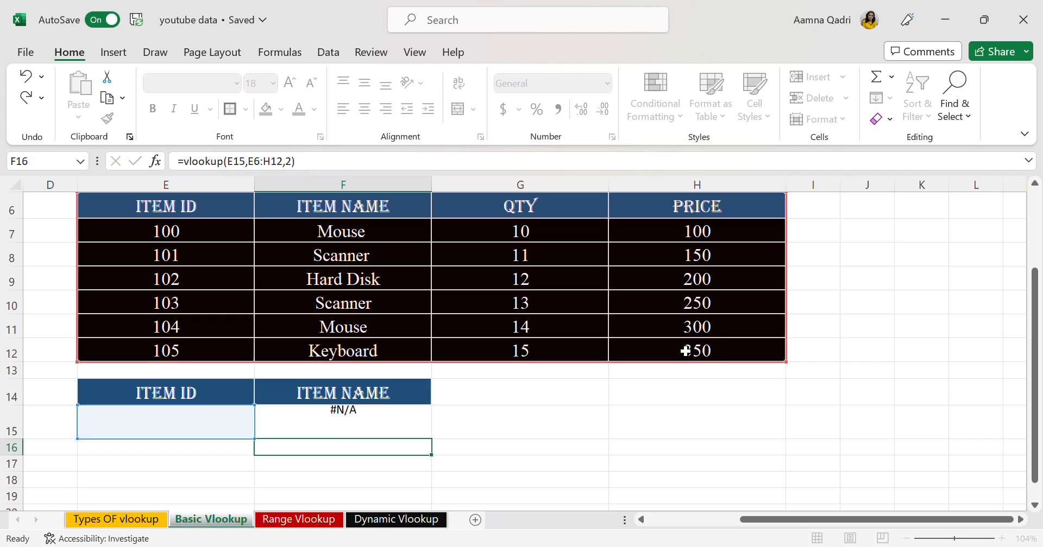
Test the lookup by entering item IDs 100, 101 and 102 one after another in E15
click(208, 435)
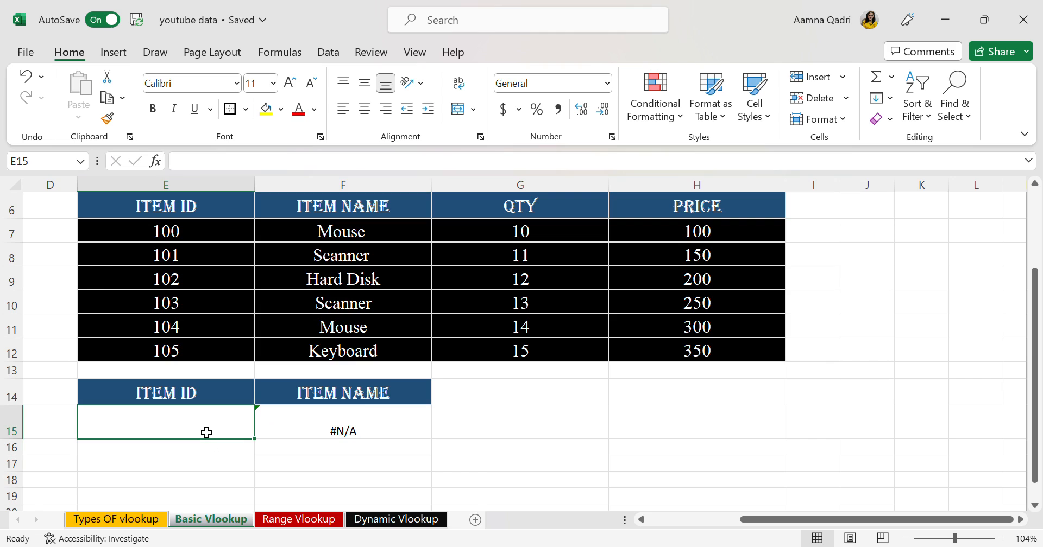
text(1)
text(00)
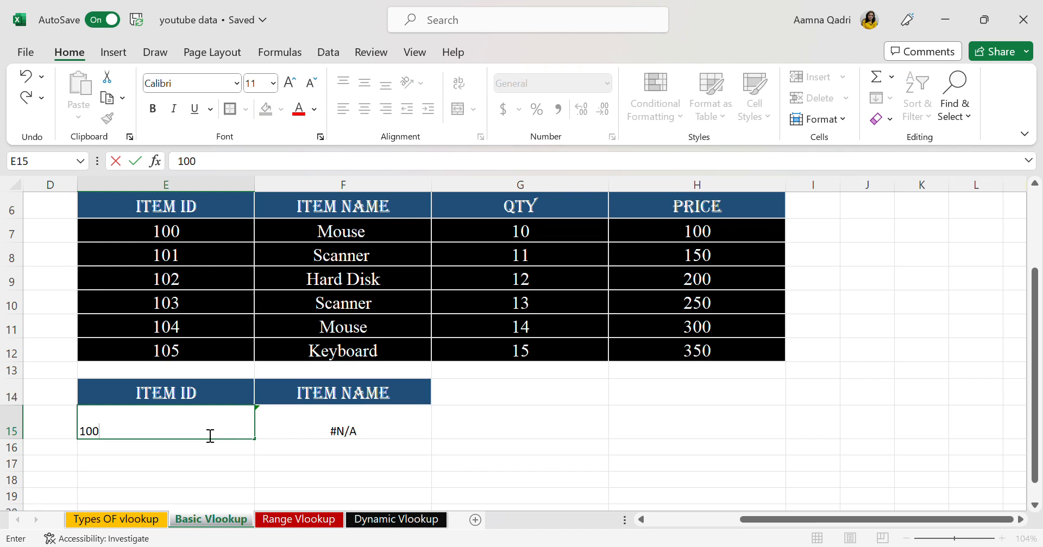
key(Return)
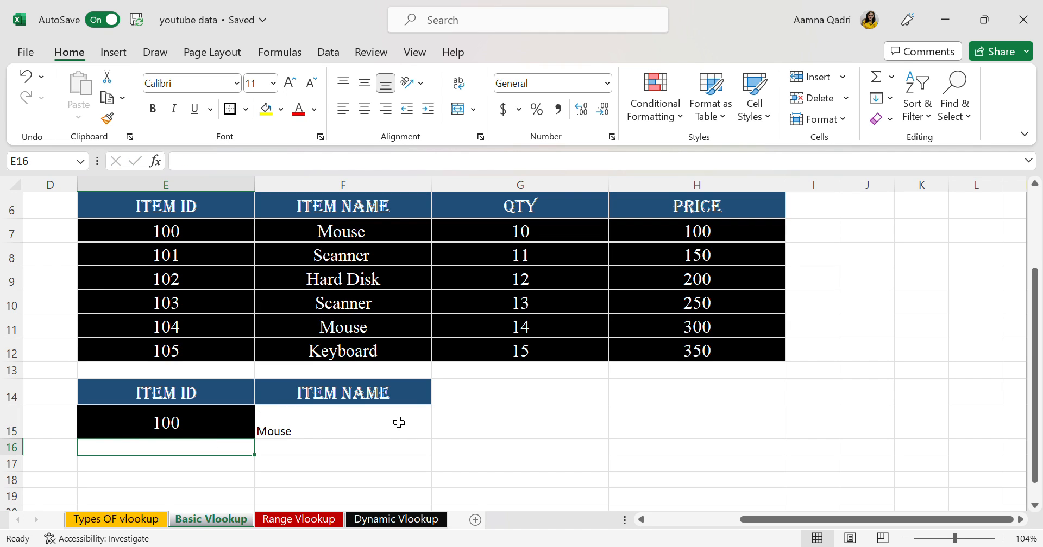
click(206, 422)
text(101)
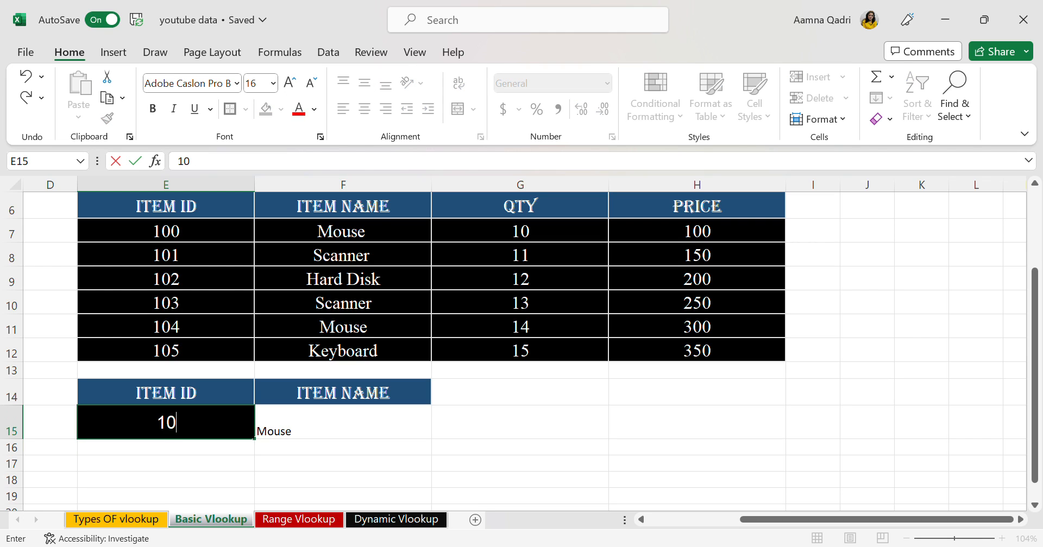
key(Return)
click(206, 422)
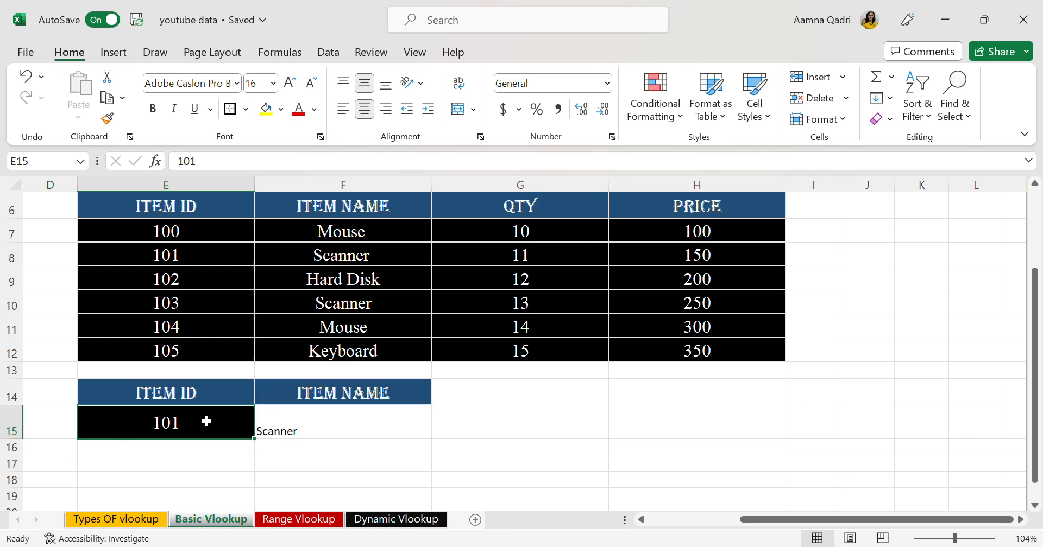
key(BackSpace)
text(102)
key(Return)
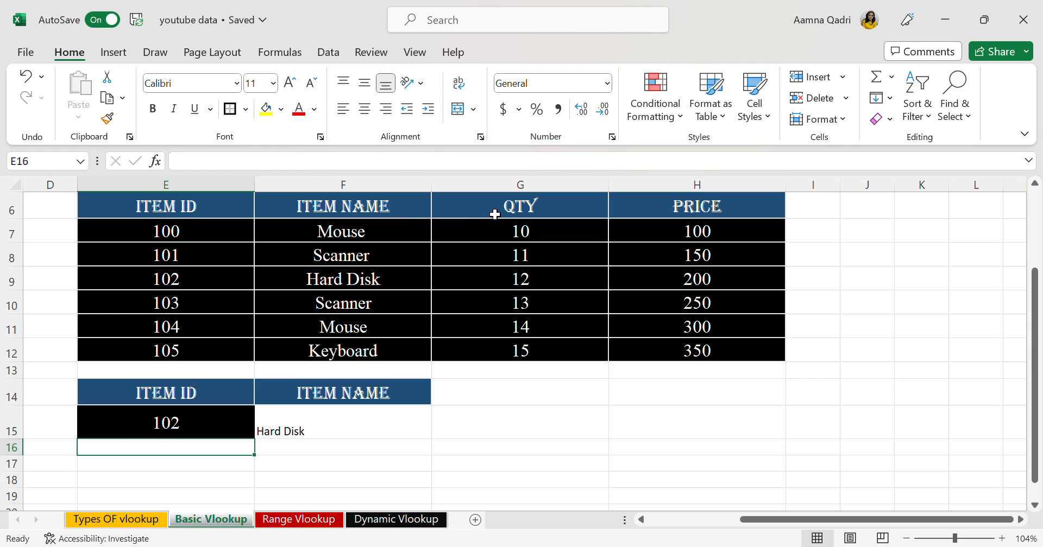
Replace the Item Name header in F14 with QTY
click(404, 398)
double_click(407, 401)
key(BackSpace)
key(BackSpace)
key(BackSpace)
key(BackSpace)
key(BackSpace)
key(BackSpace)
key(BackSpace)
key(BackSpace)
key(BackSpace)
text(QTY)
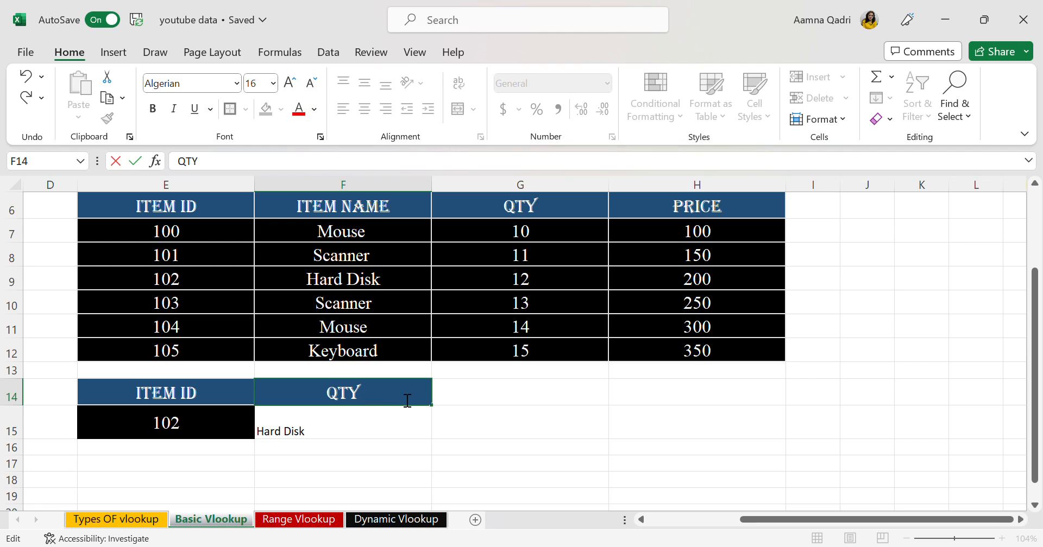
Change the column index in the F15 VLOOKUP formula to 3 so it returns the quantity
double_click(338, 432)
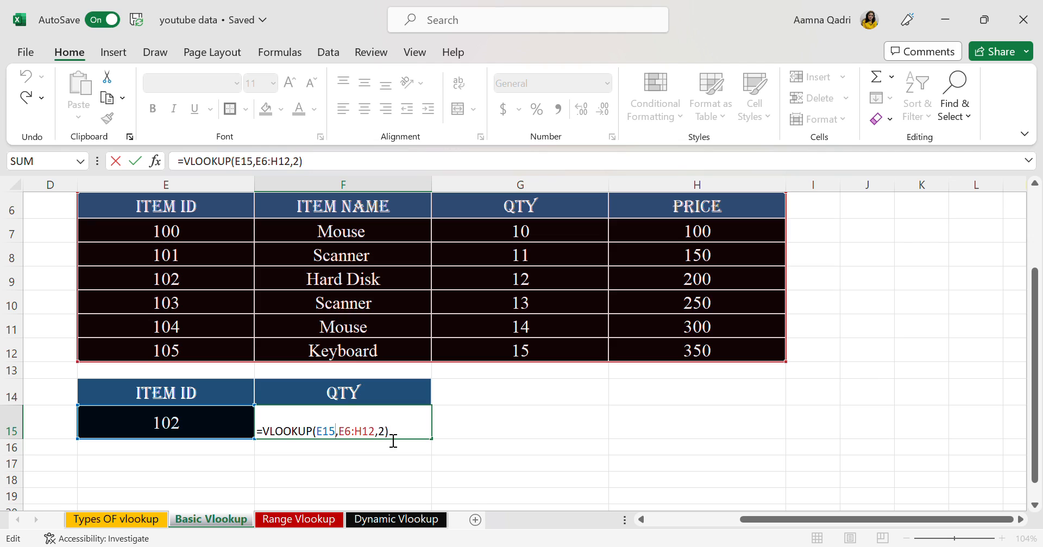
key(BackSpace)
text(3)
key(Return)
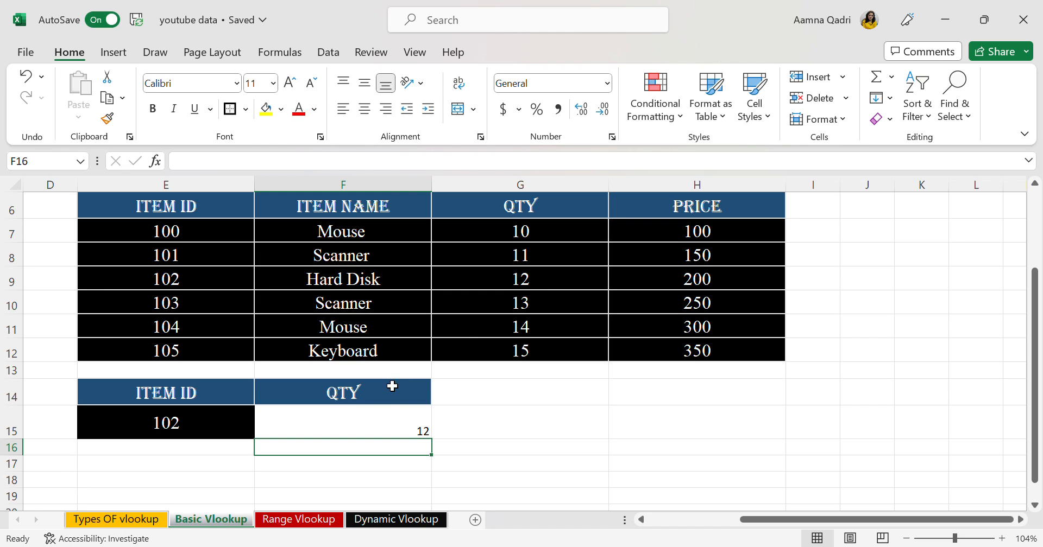
Test the quantity lookup by entering item ID 105 in E15
click(204, 430)
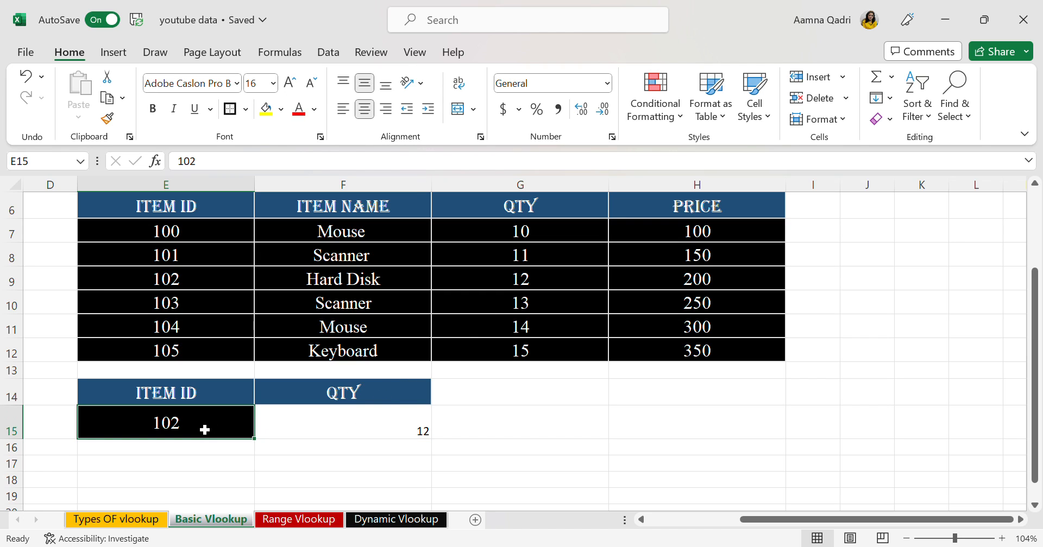
text(105)
key(Return)
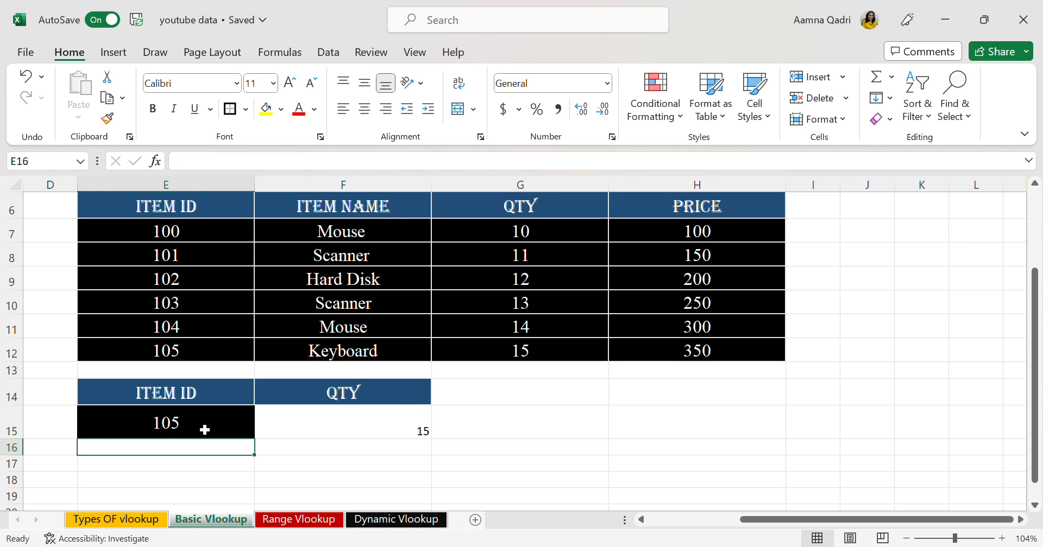
Replace the QTY header in F14 with price
double_click(384, 400)
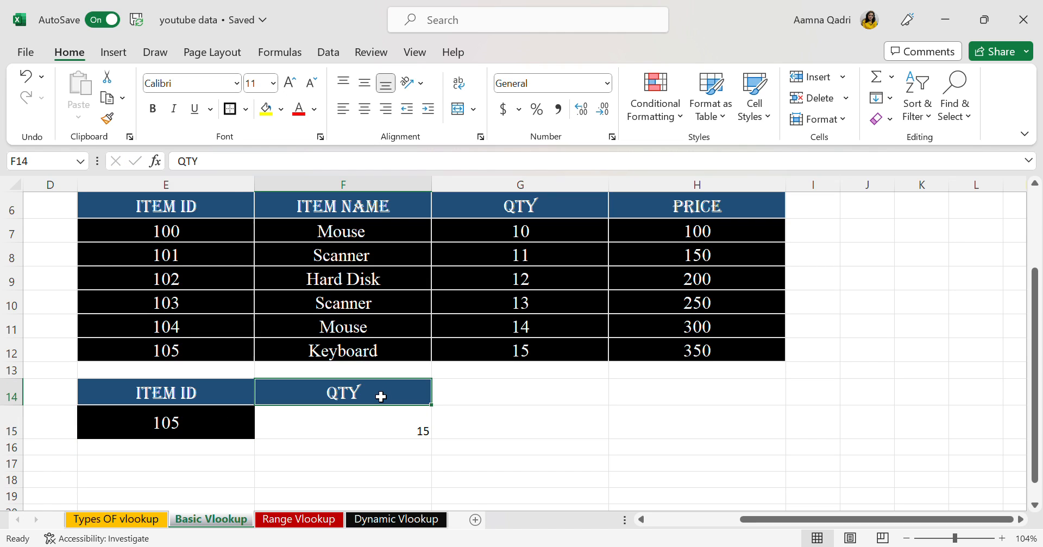
key(BackSpace)
key(BackSpace)
key(BackSpace)
text(p)
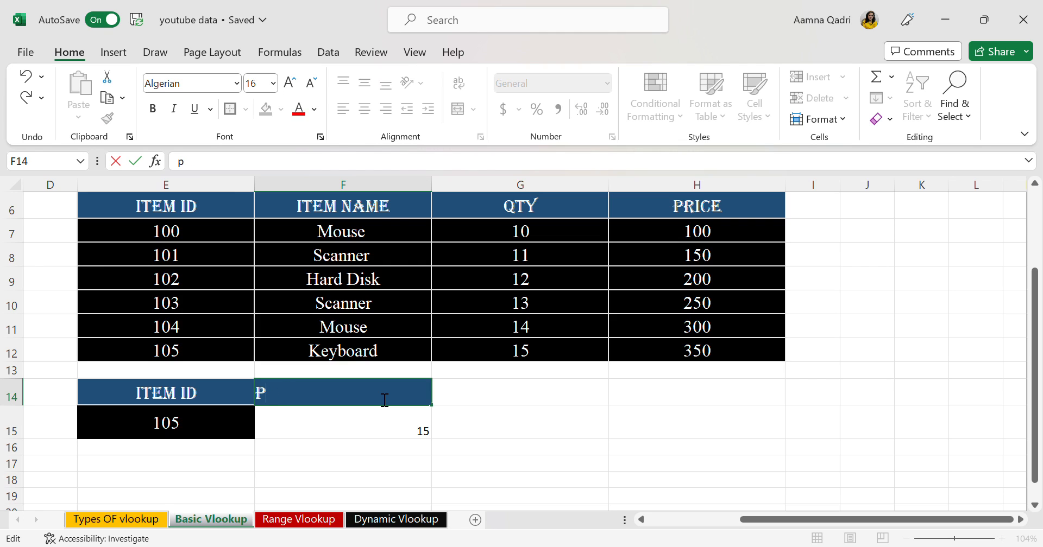
text(rice)
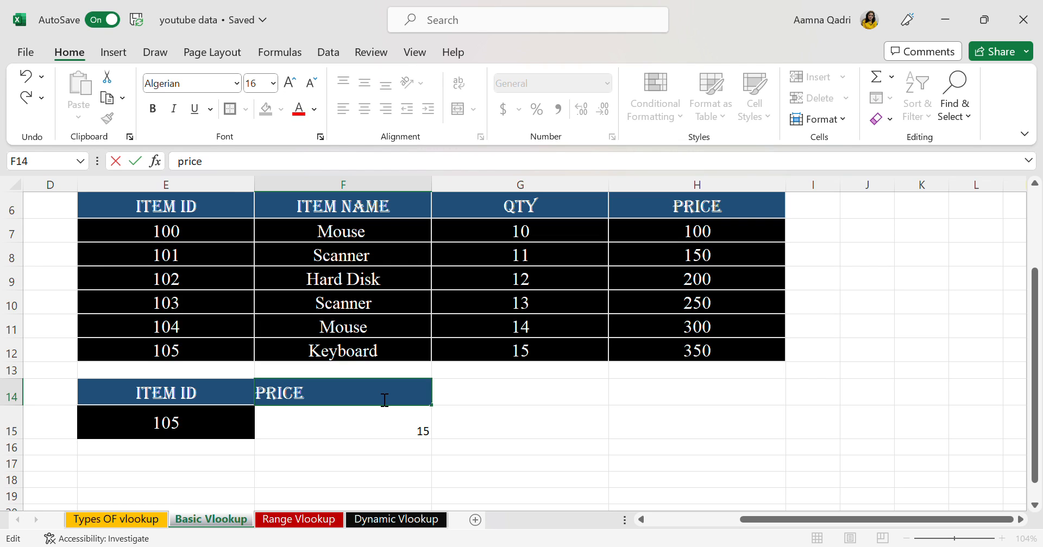
Change the column index in the F15 VLOOKUP formula to 4 so it returns the price
double_click(392, 437)
key(BackSpace)
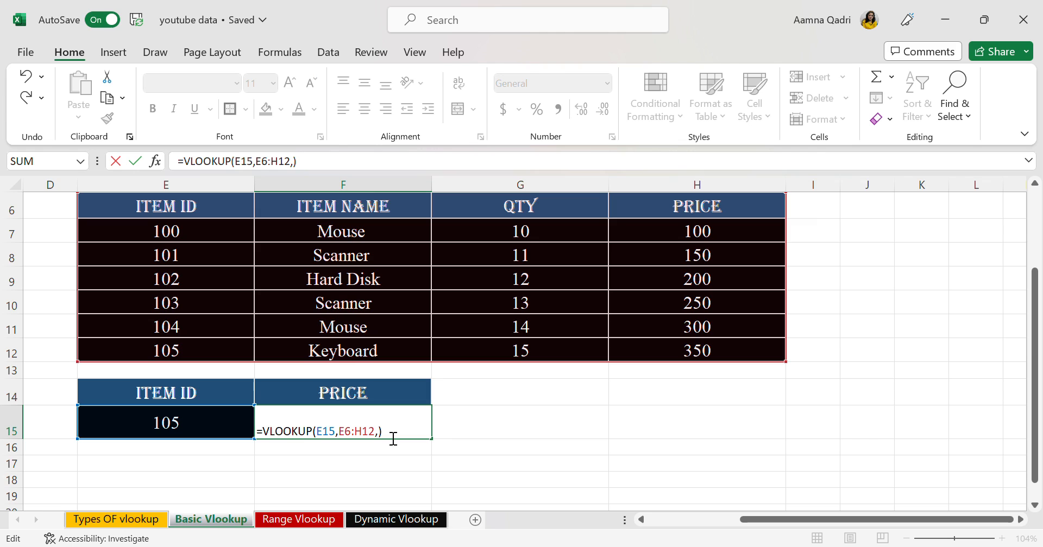
text(4)
key(Return)
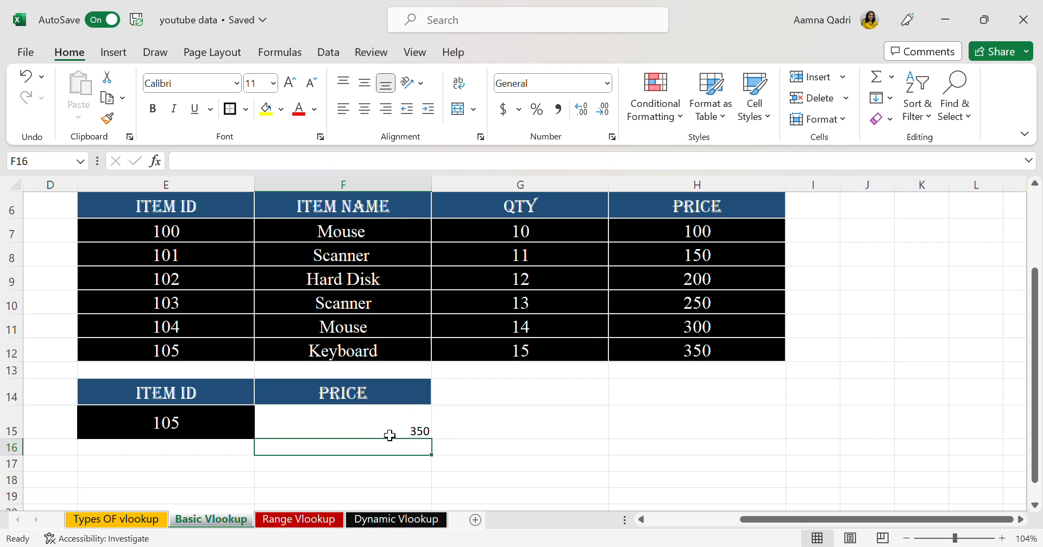
Test the price lookup by changing the item ID in E15 to 104
double_click(209, 426)
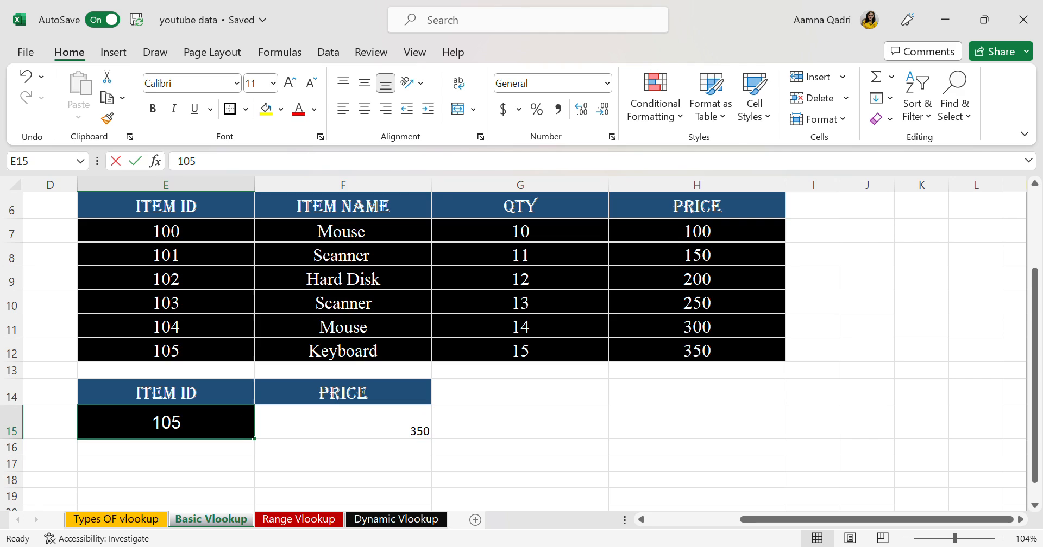
key(BackSpace)
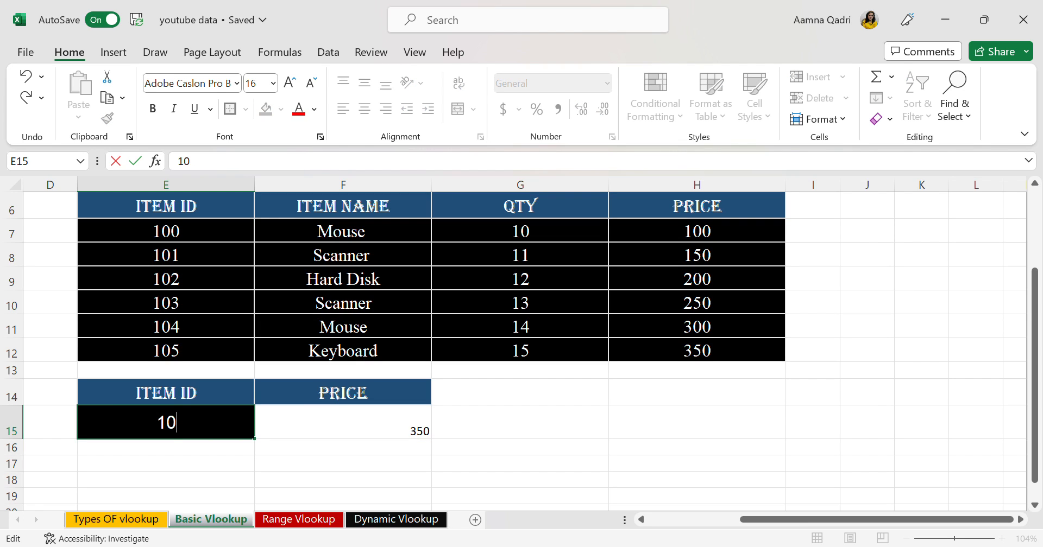
text(4)
key(Return)
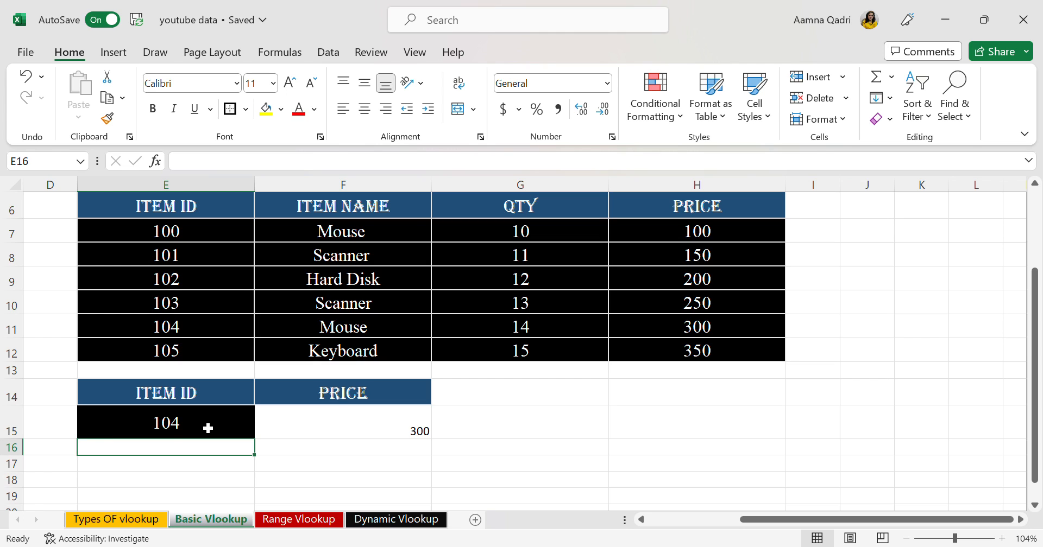
On the Range Vlookup sheet, copy the Emp ID and Working-Hour headers from D5:E5 to G5:H5
click(304, 522)
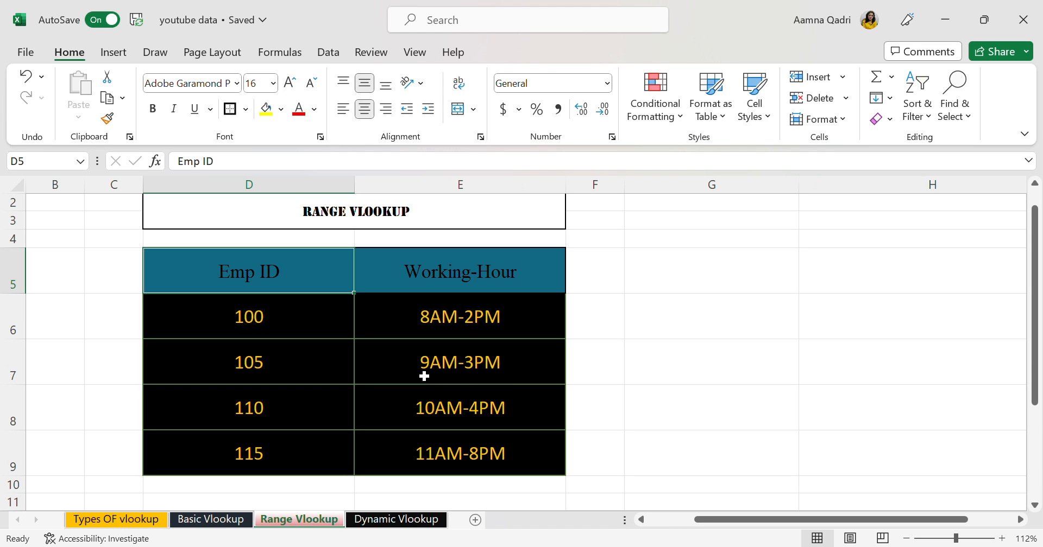
scroll(424, 376, up, 1)
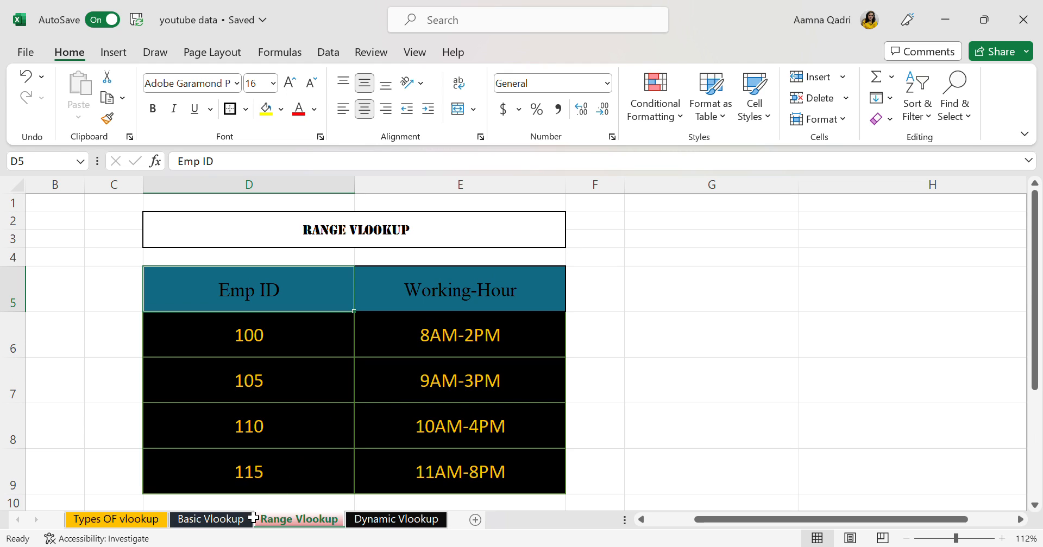
click(211, 520)
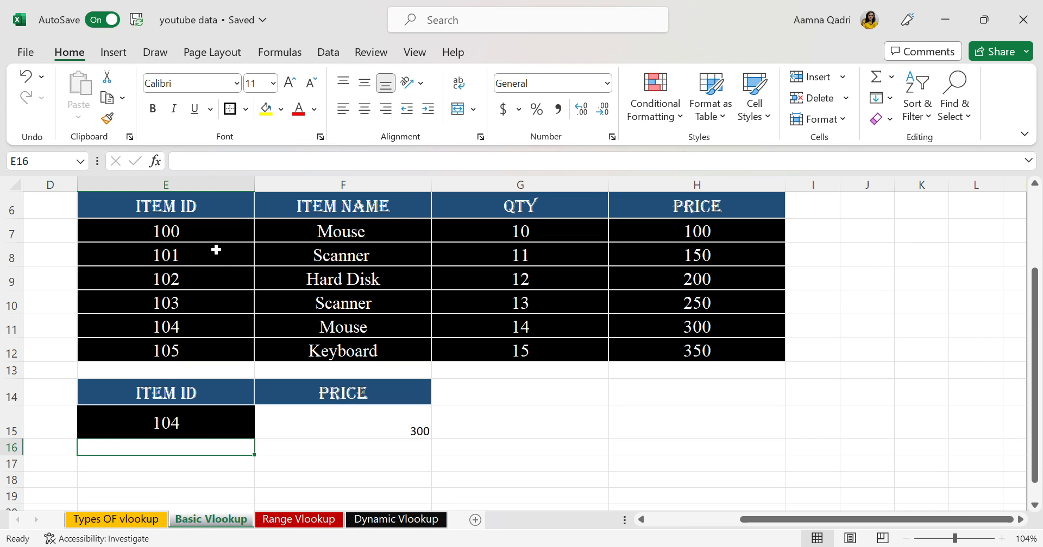
click(308, 520)
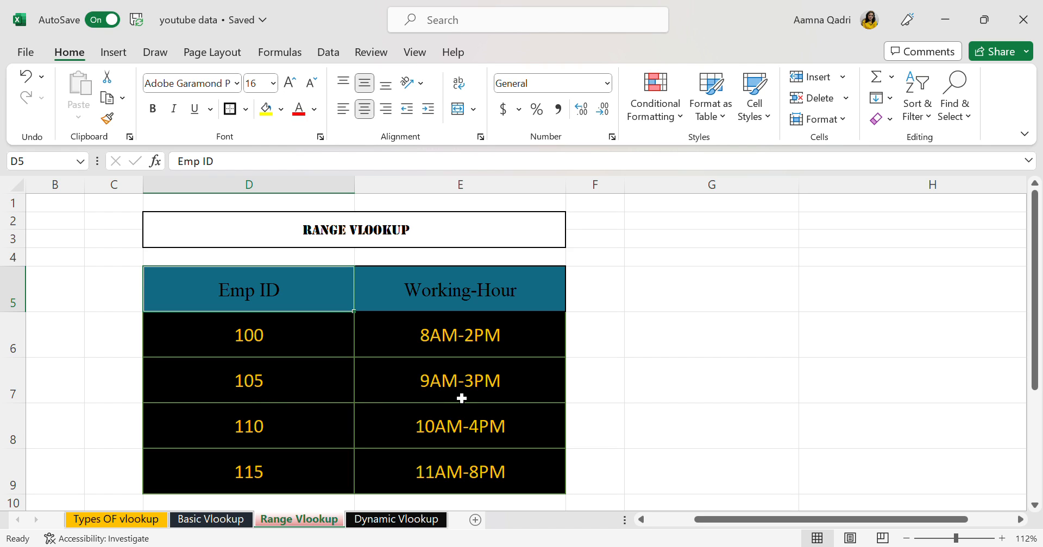
scroll(461, 398, right, 2)
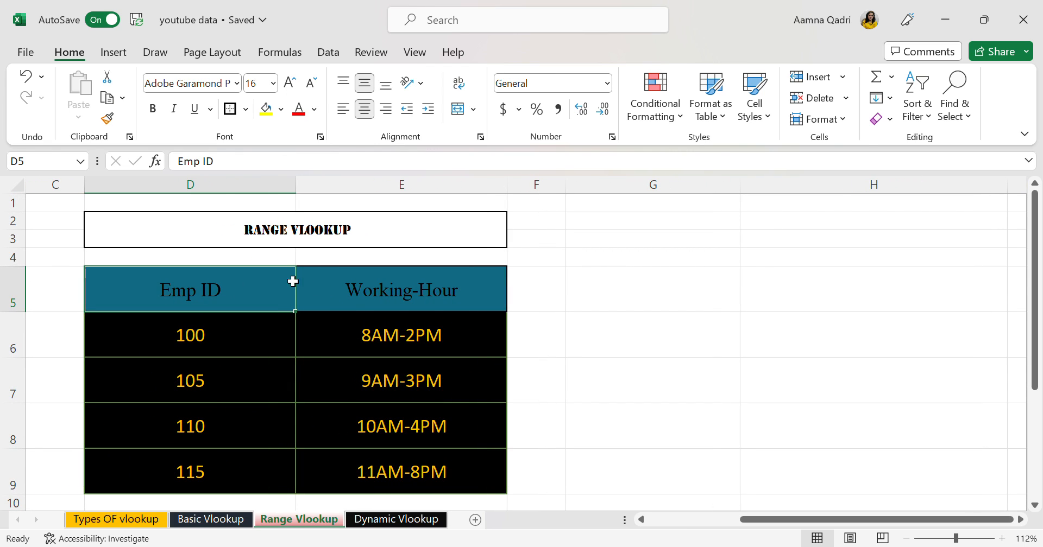
drag(253, 284, 383, 290)
key(ctrl+c)
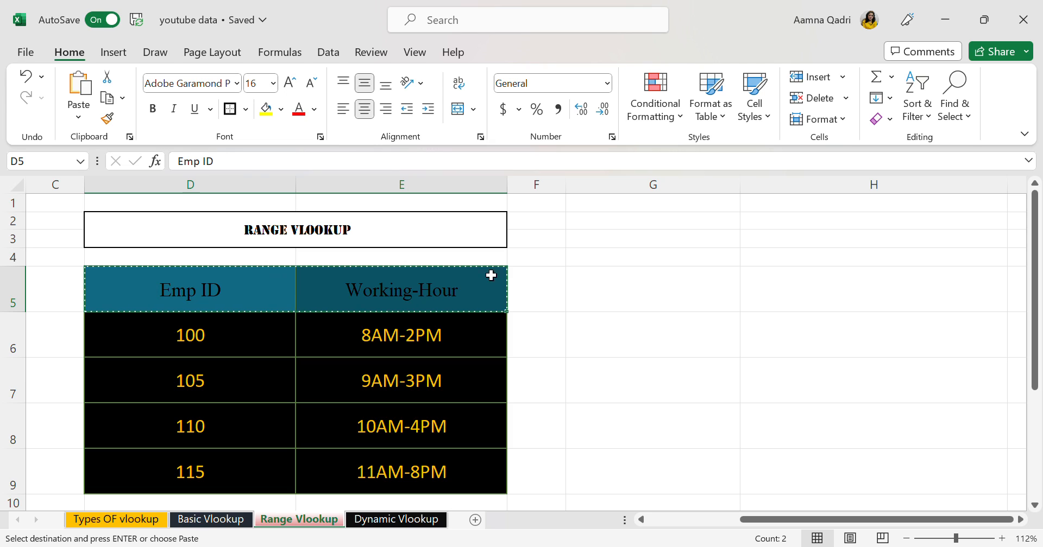
click(707, 281)
key(ctrl+v)
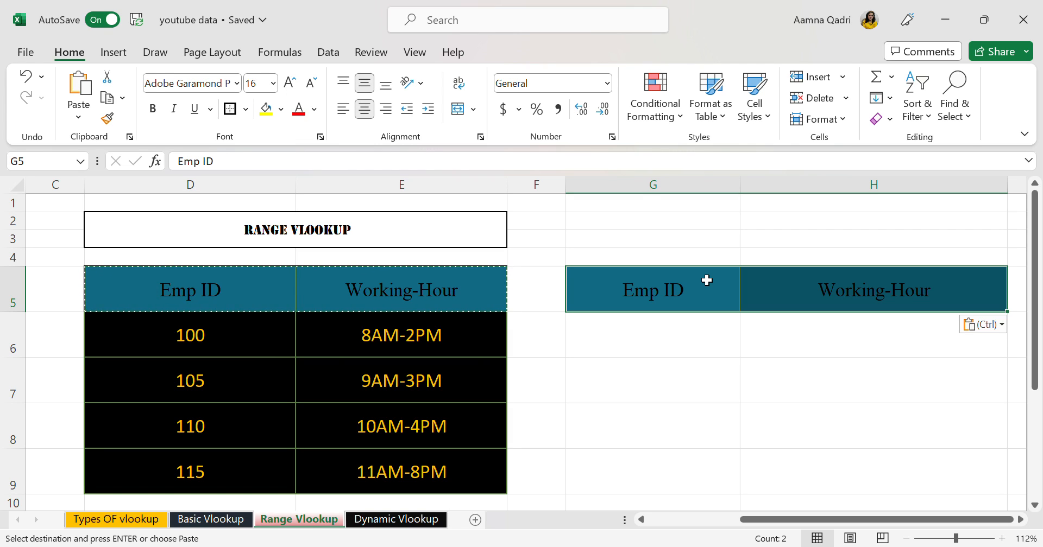
Set the font size to 26 for the entry in H6
click(806, 356)
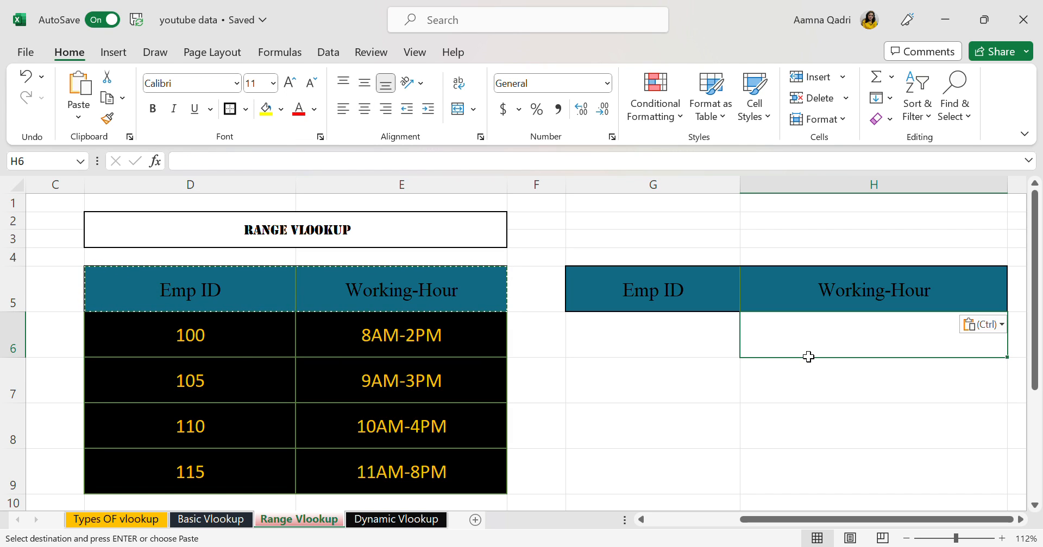
text(=)
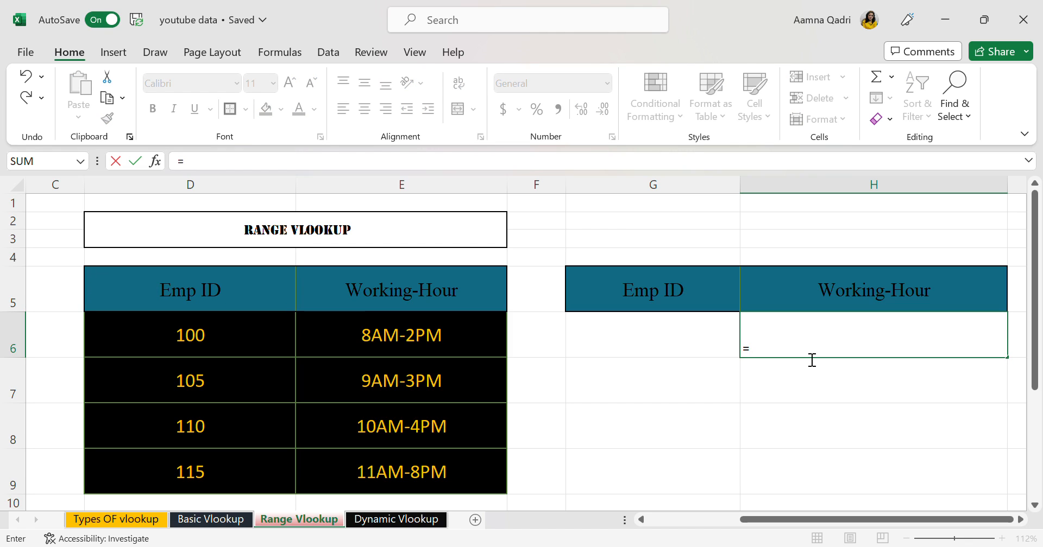
key(BackSpace)
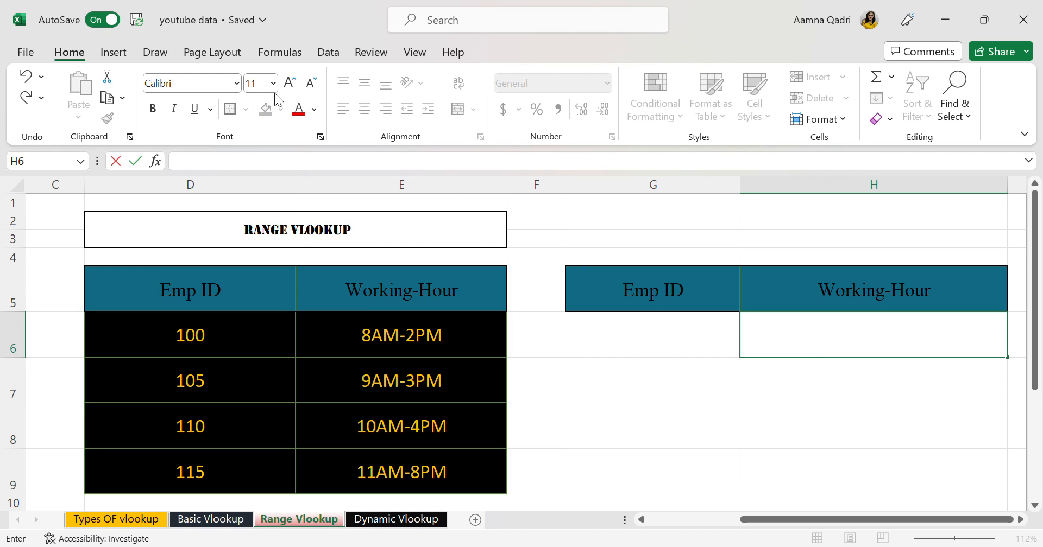
click(263, 330)
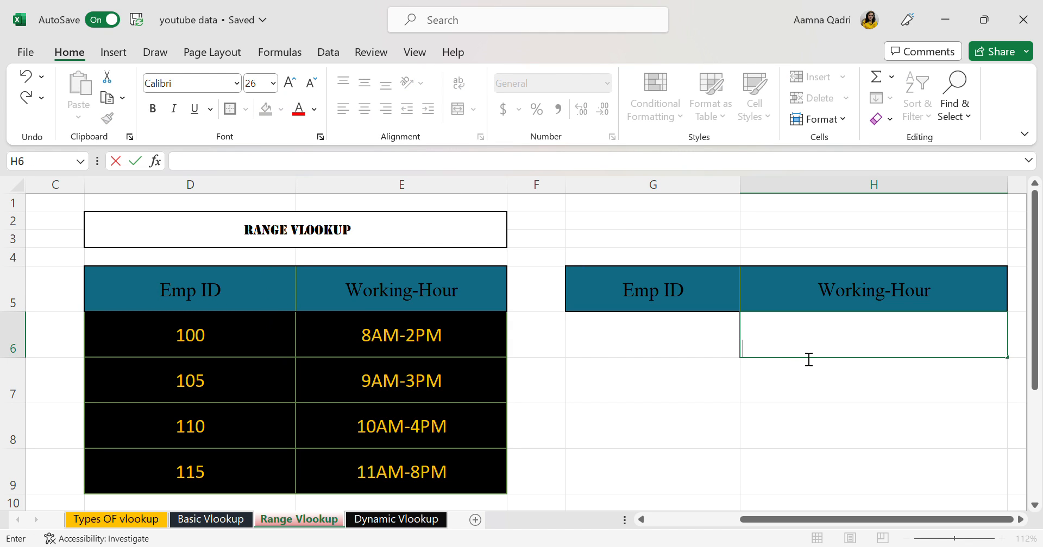
Enter =vlookup(G6,D5:E9,2,1) in H6 to return the working hours by approximate match
text(=vl)
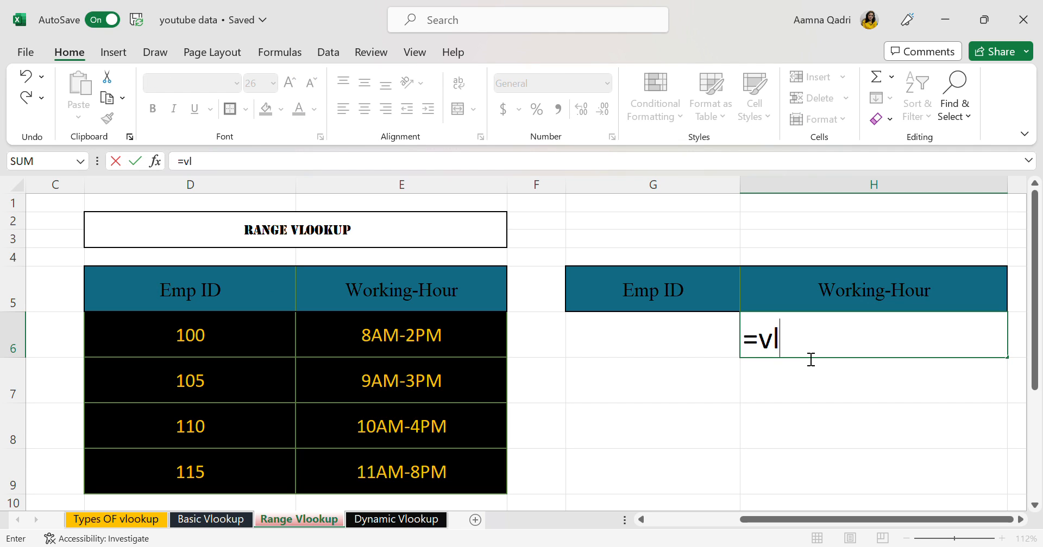
text(ookup()
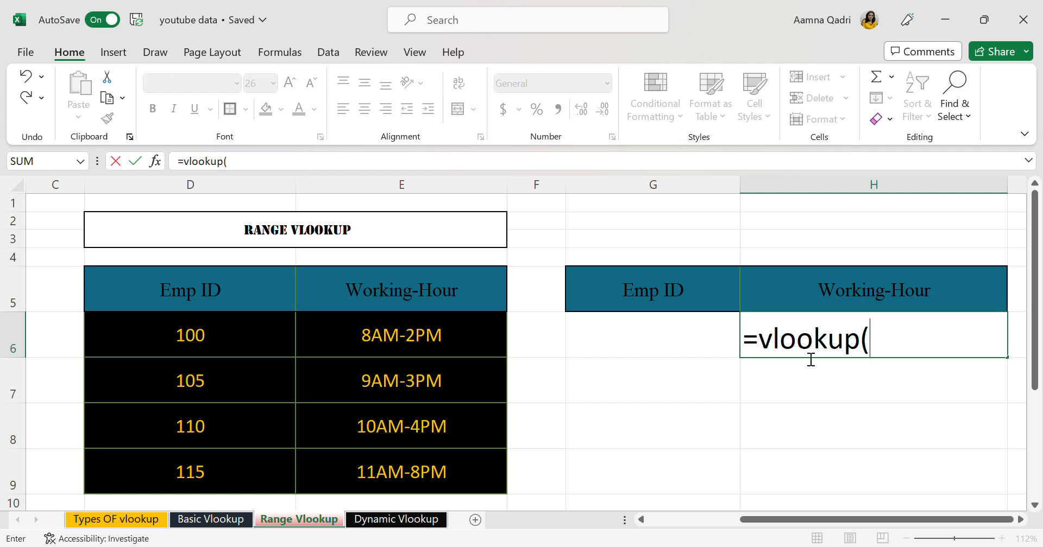
click(630, 354)
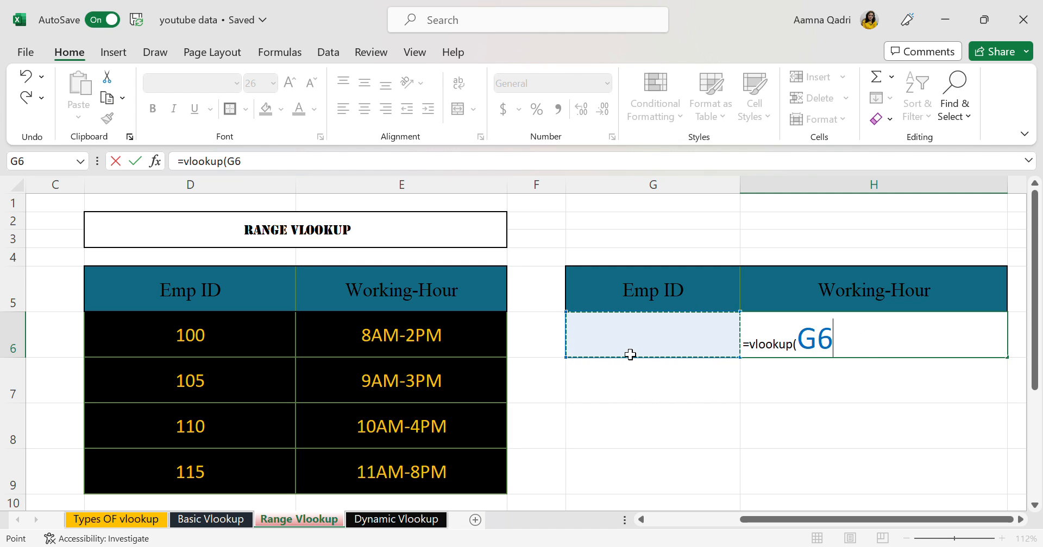
text(,)
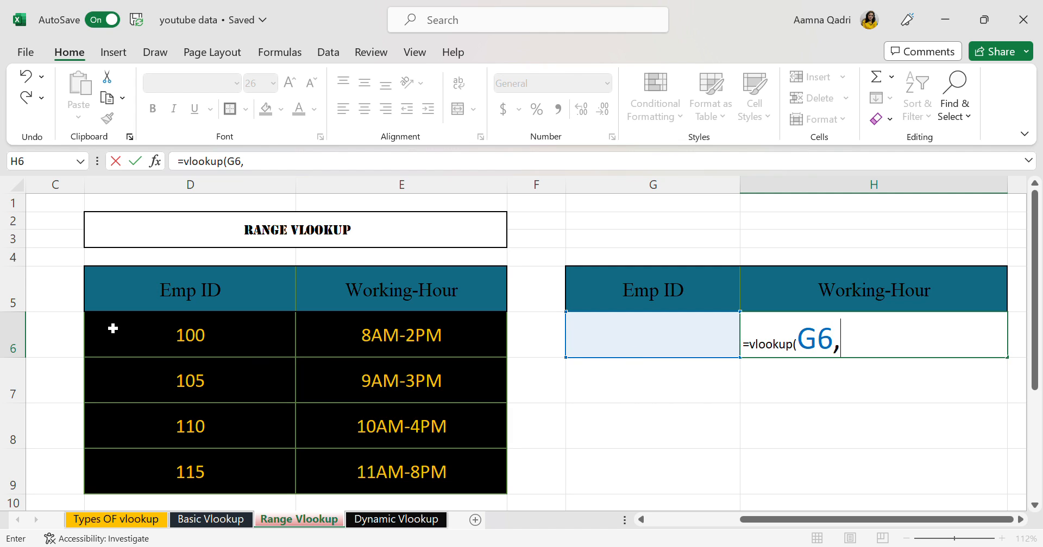
click(150, 282)
drag(150, 283, 442, 477)
text(,)
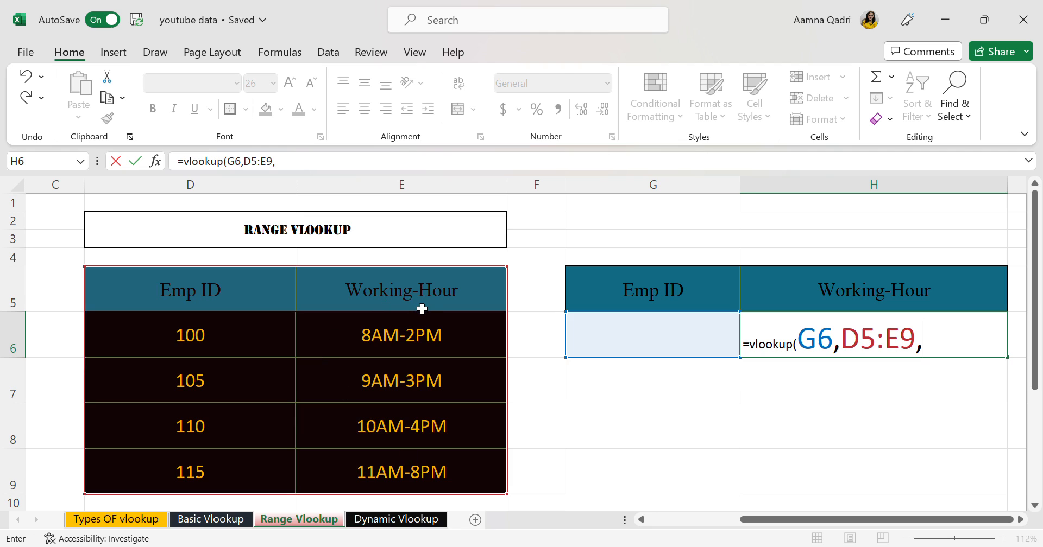
text(2,)
text(1)
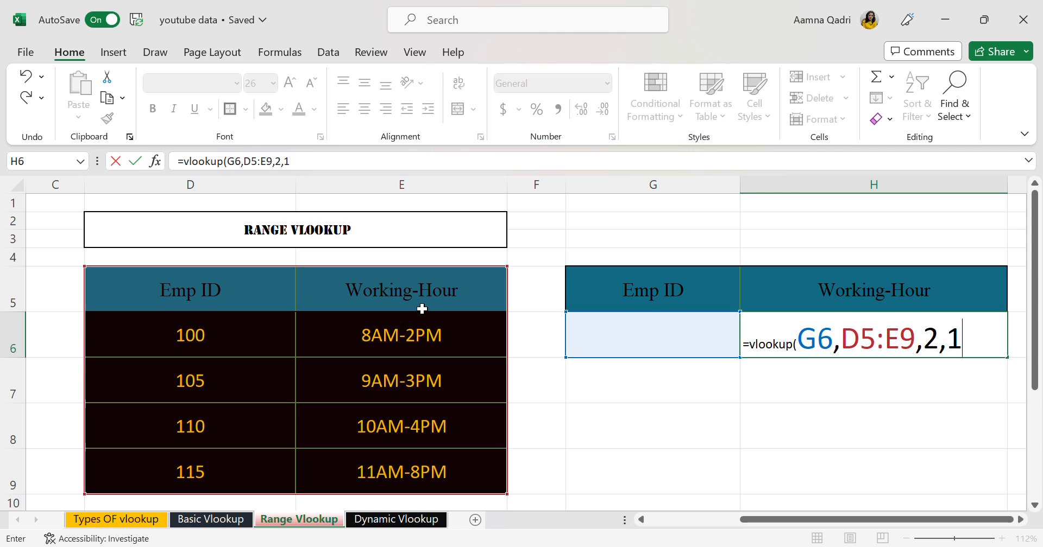
text())
key(Return)
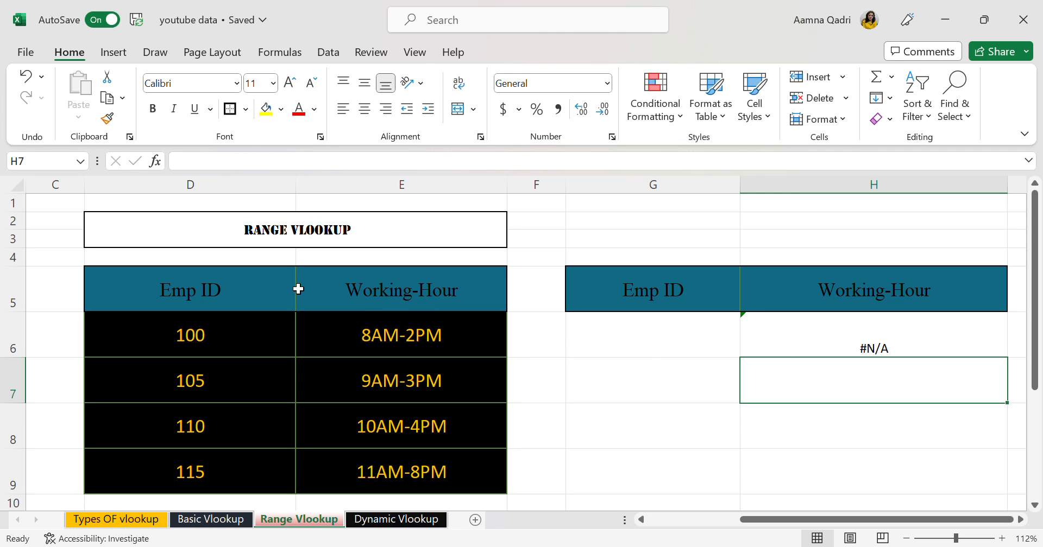
Test the range lookup by entering employee IDs 100 and 101 one after another in G6
click(641, 353)
text(100)
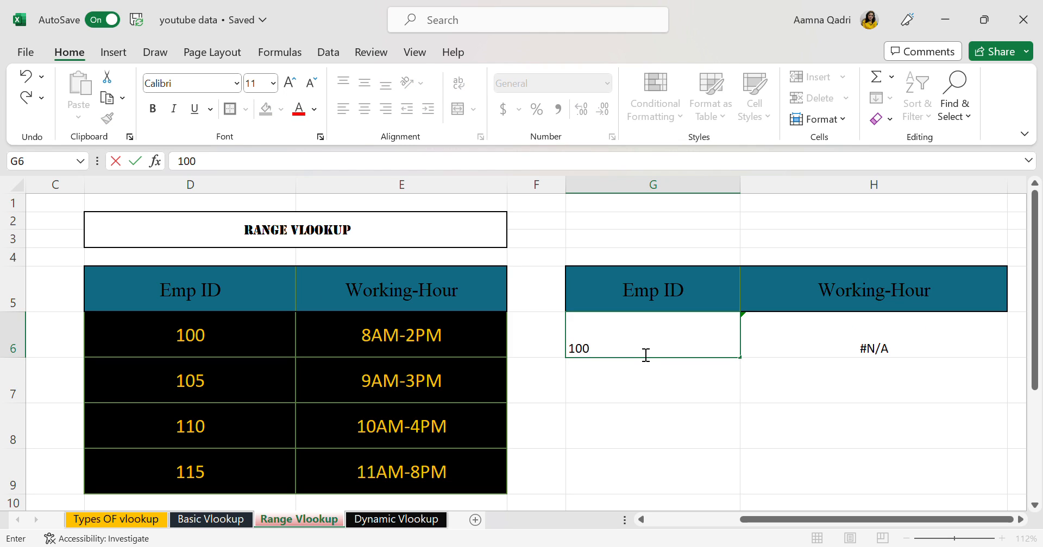
key(Return)
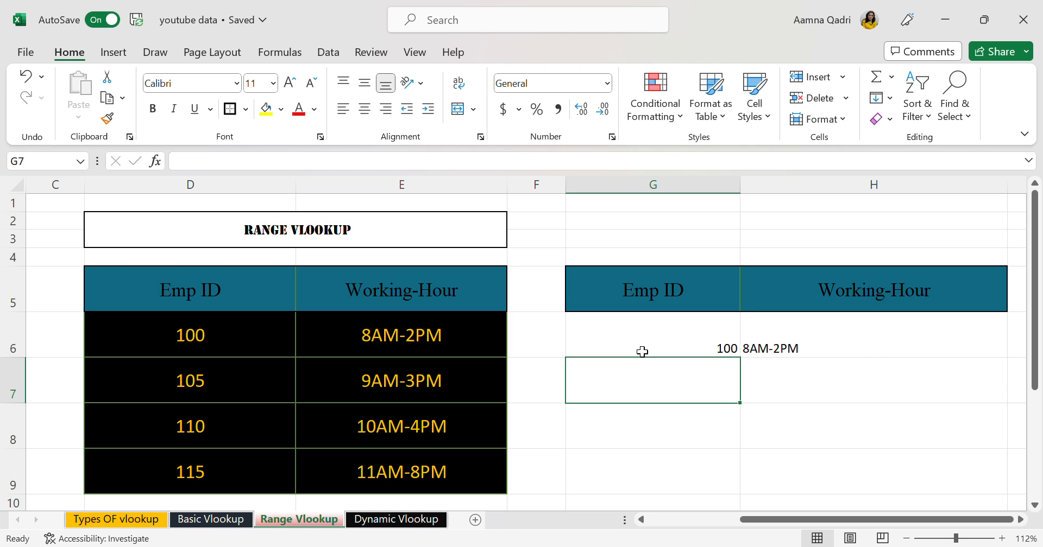
double_click(644, 352)
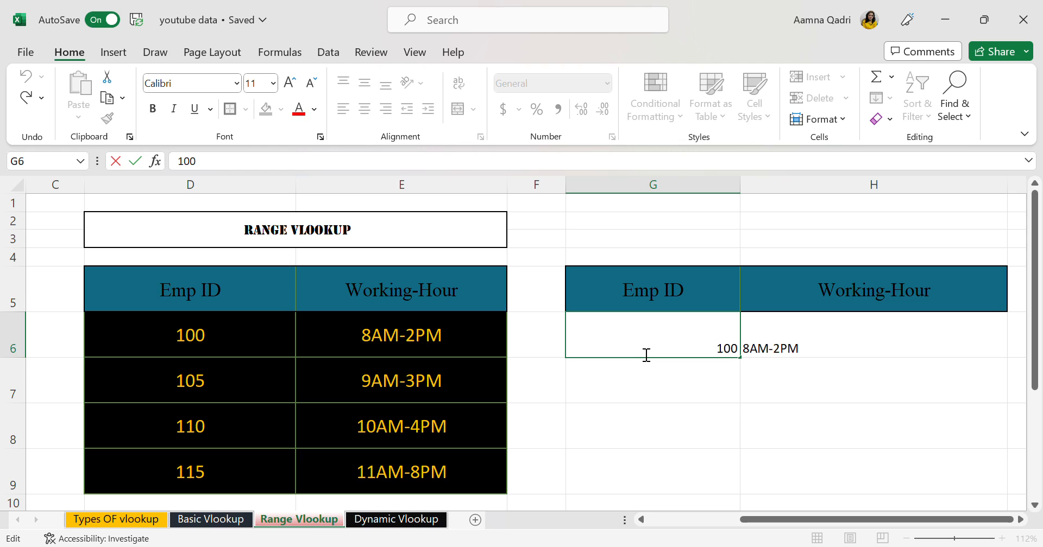
text(101)
key(BackSpace)
key(BackSpace)
key(BackSpace)
key(Delete)
key(Delete)
key(Delete)
text(101)
key(Return)
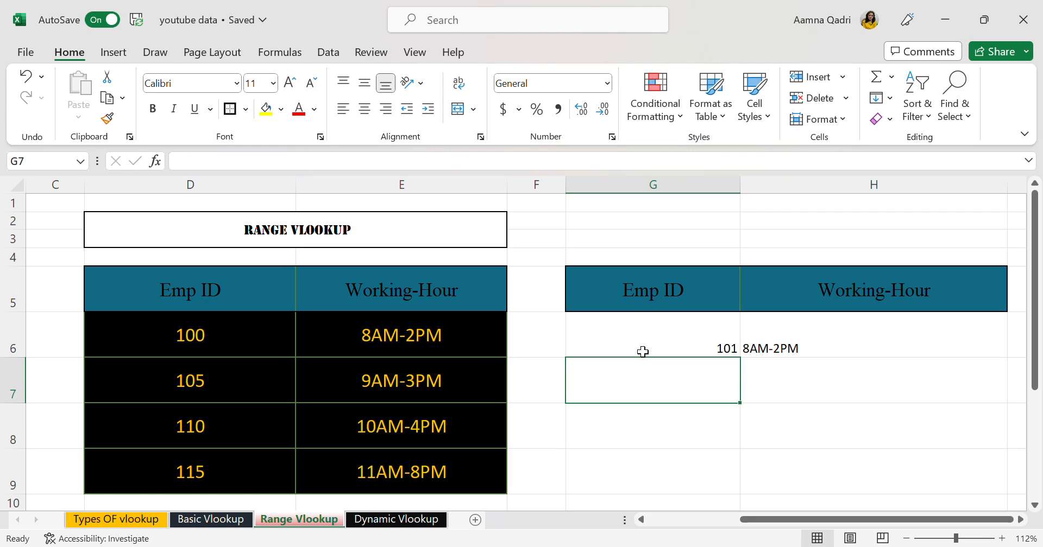
Change the last argument of the H6 VLOOKUP formula to 0 for an exact match
double_click(821, 352)
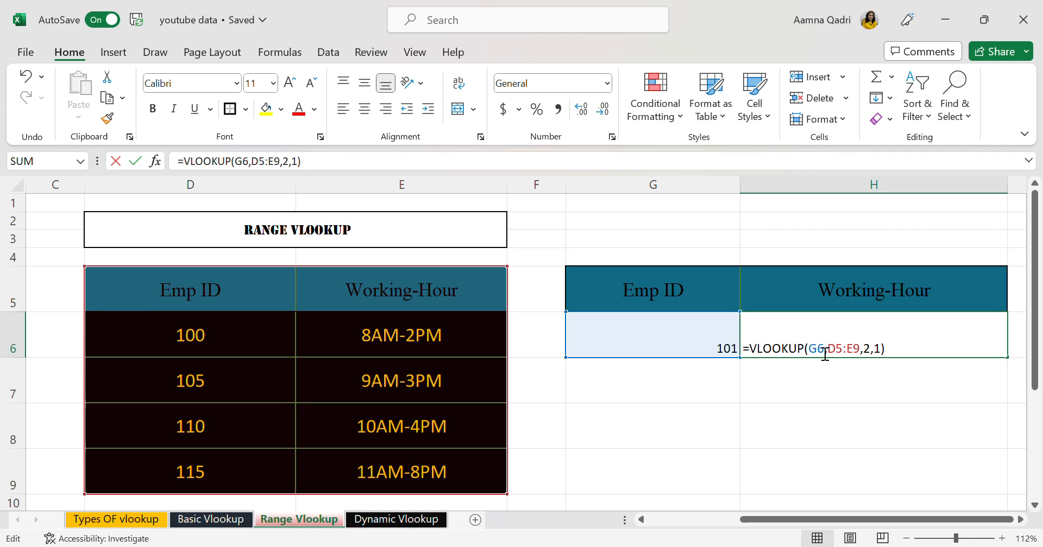
key(BackSpace)
text(0)
key(Return)
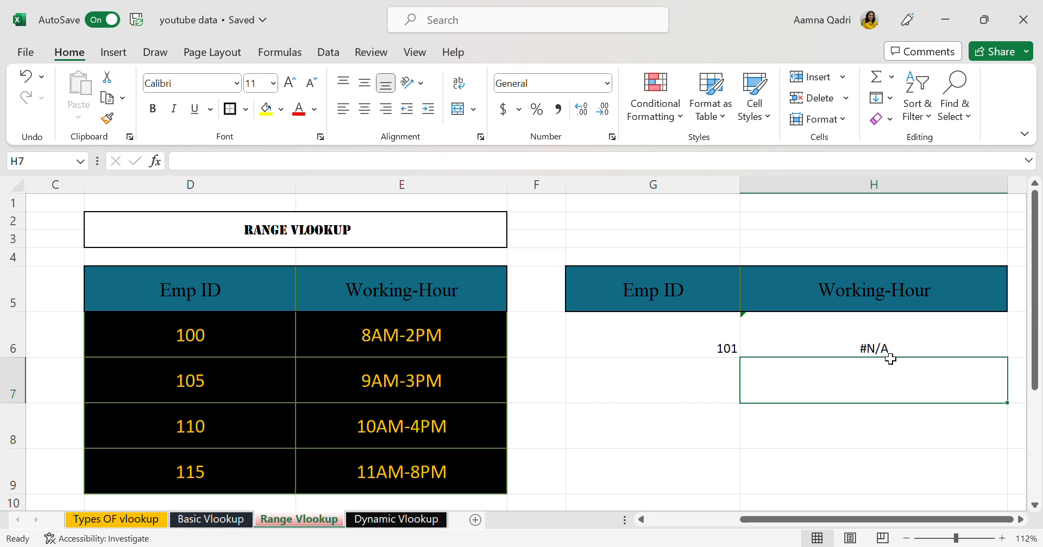
Test the exact-match range lookup by entering employee ID 105 in G6
double_click(889, 349)
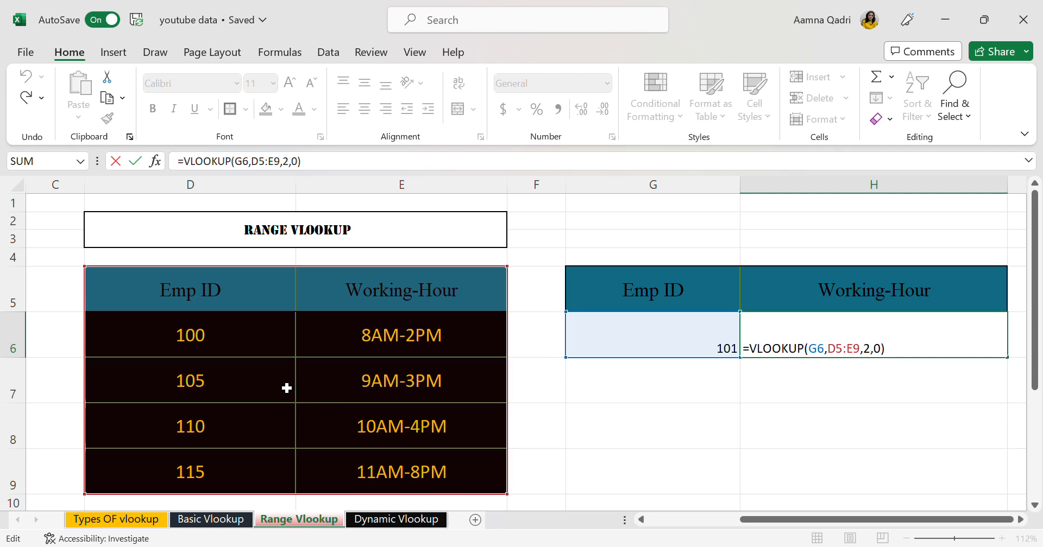
click(728, 348)
double_click(731, 349)
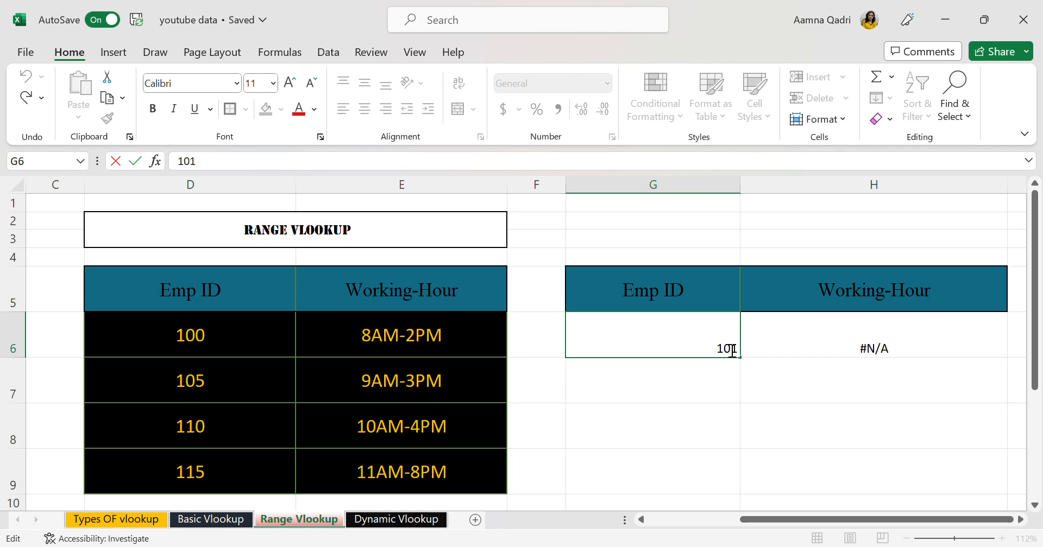
key(BackSpace)
key(BackSpace)
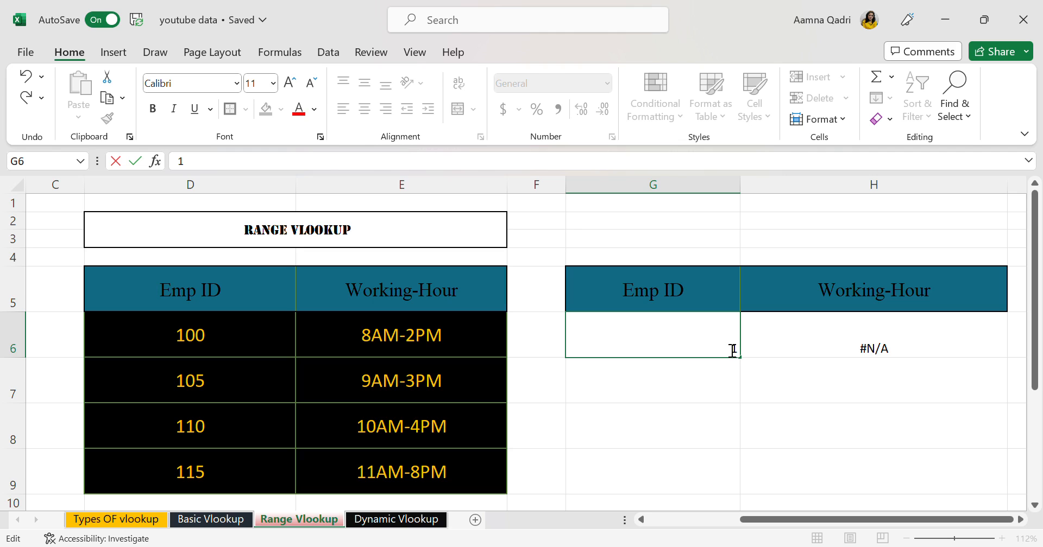
text(00)
key(BackSpace)
key(BackSpace)
key(BackSpace)
text(105)
key(Return)
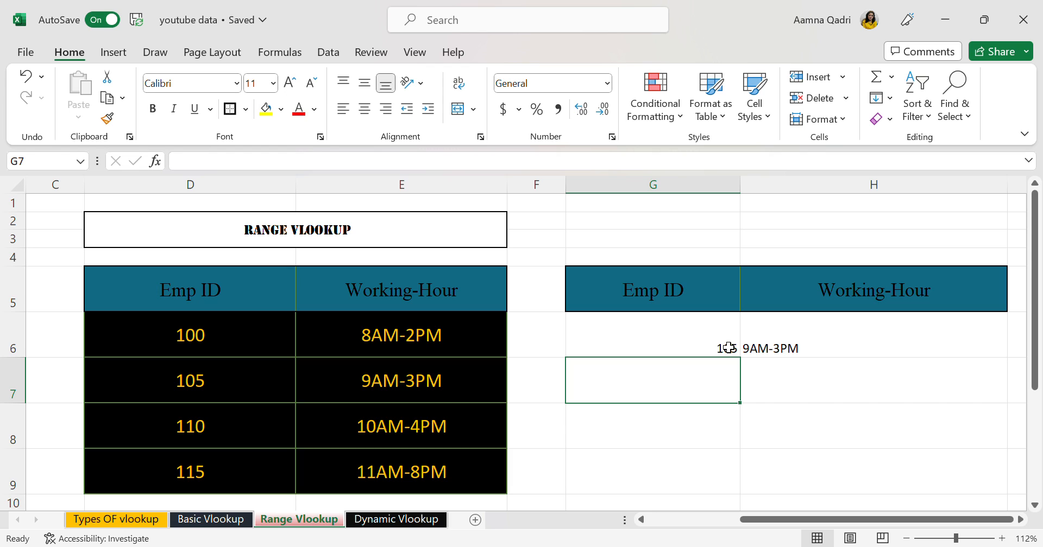
Review the list of VLOOKUP types and formulas, compare the Basic and Range Vlookup sheets, and open the Dynamic Vlookup sheet
click(154, 520)
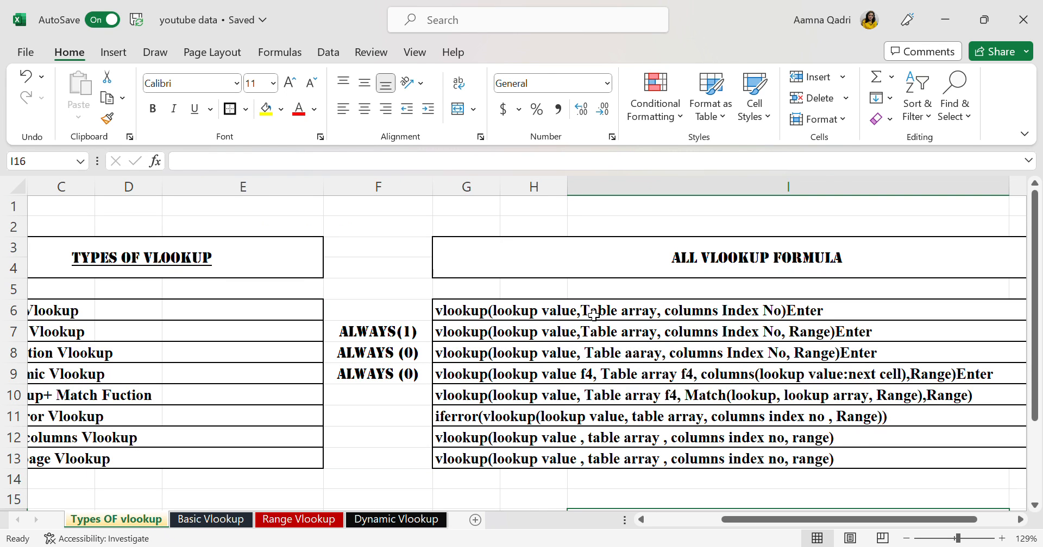
scroll(593, 315, left, 3)
scroll(593, 315, down, 4)
scroll(593, 315, up, 1)
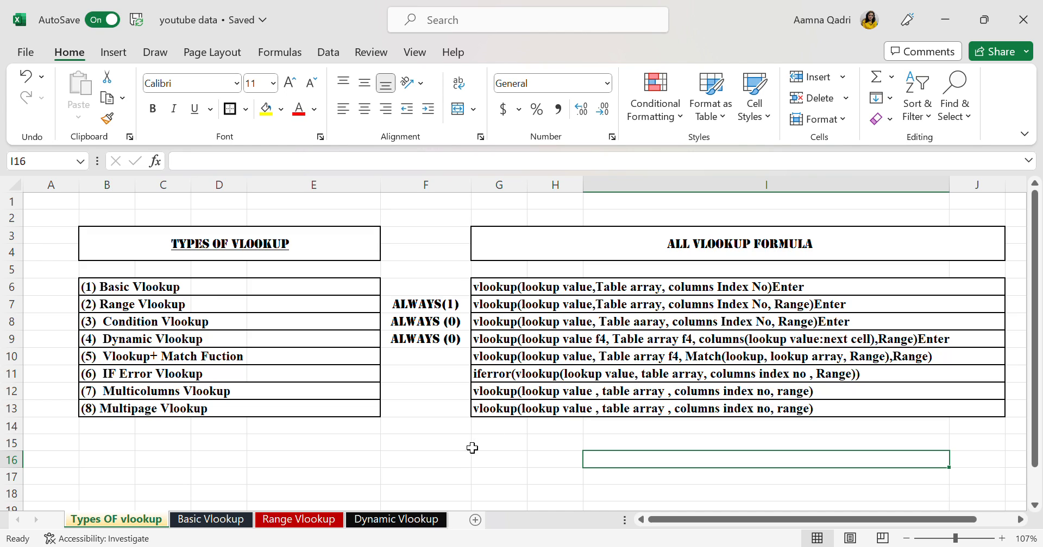
click(394, 522)
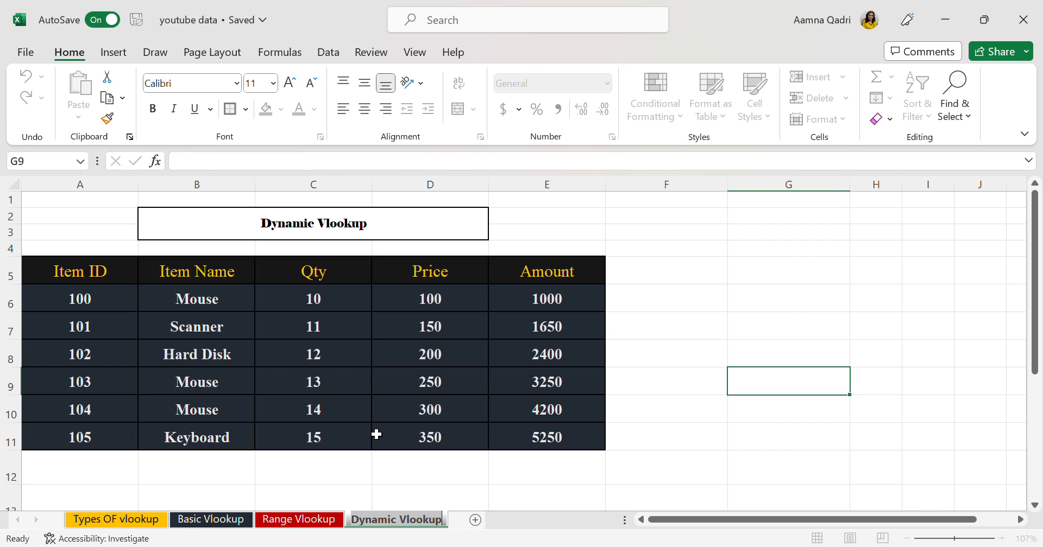
click(224, 520)
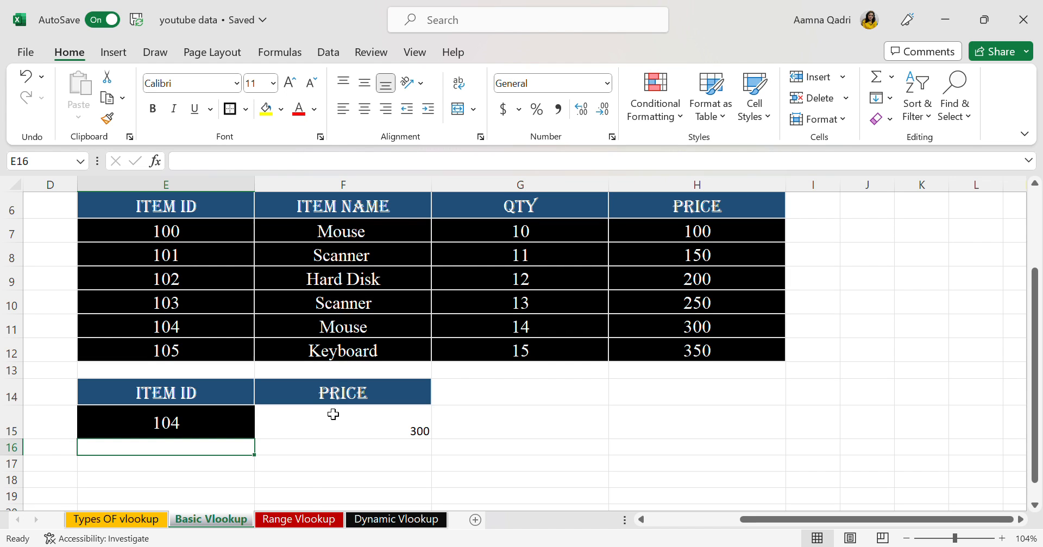
click(304, 520)
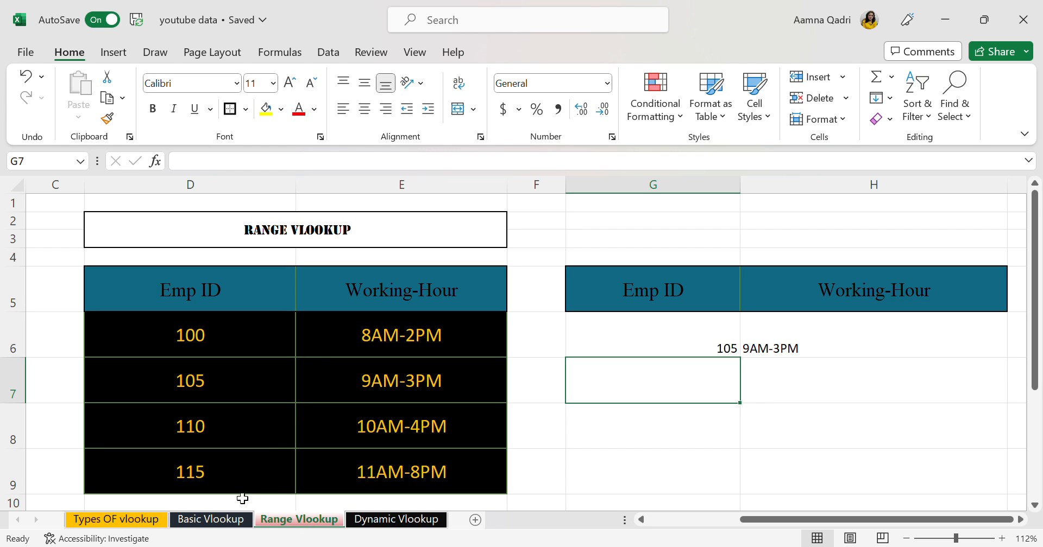
click(223, 523)
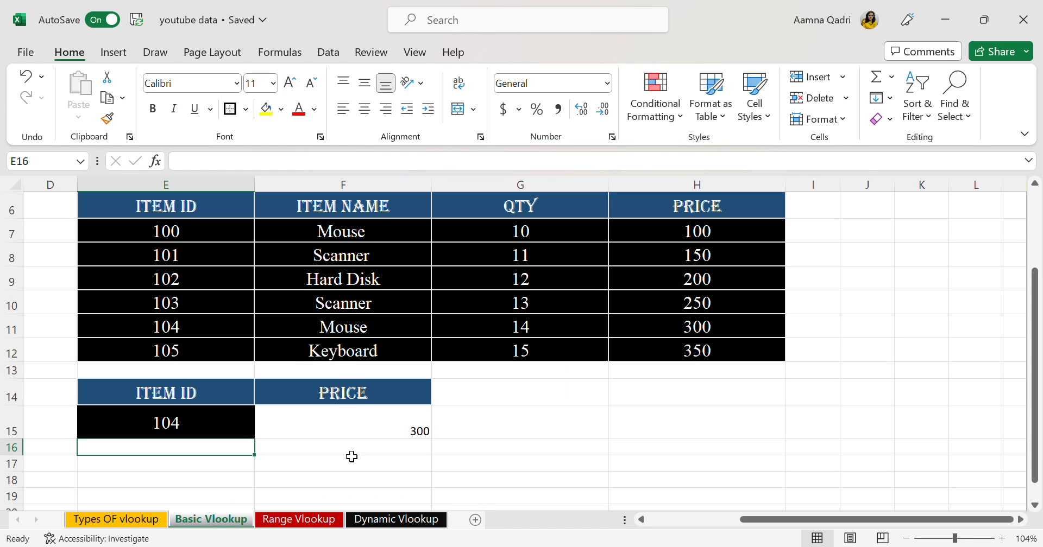
click(298, 523)
click(391, 520)
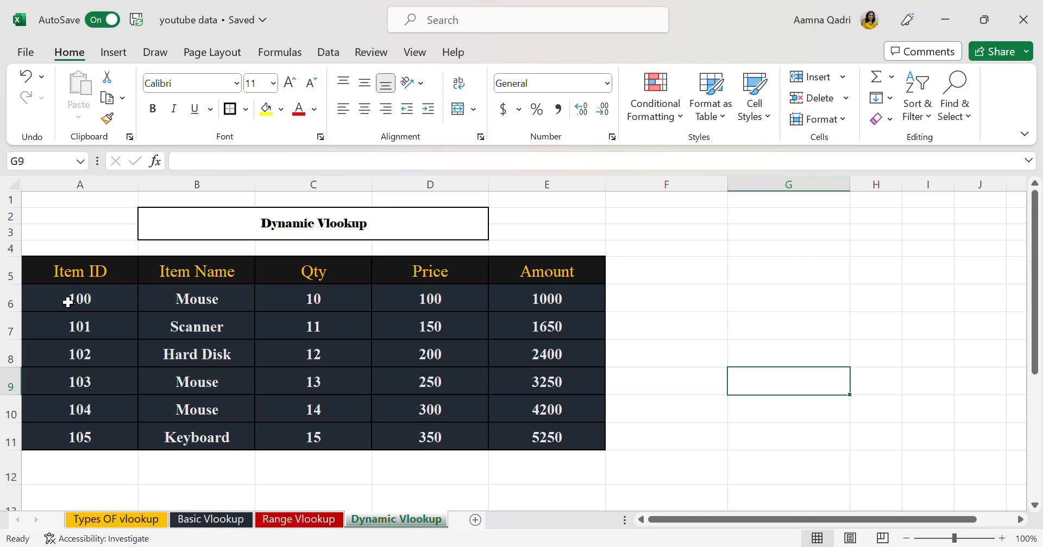
Copy the header row A5:E5 of the item table and paste it into row 13 starting at B13
drag(127, 277, 565, 277)
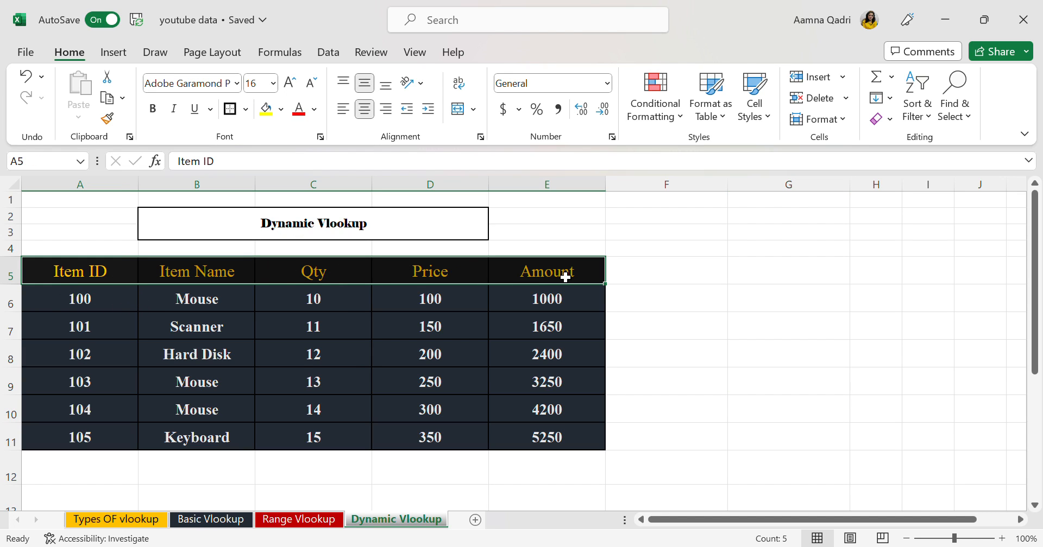
key(ctrl+c)
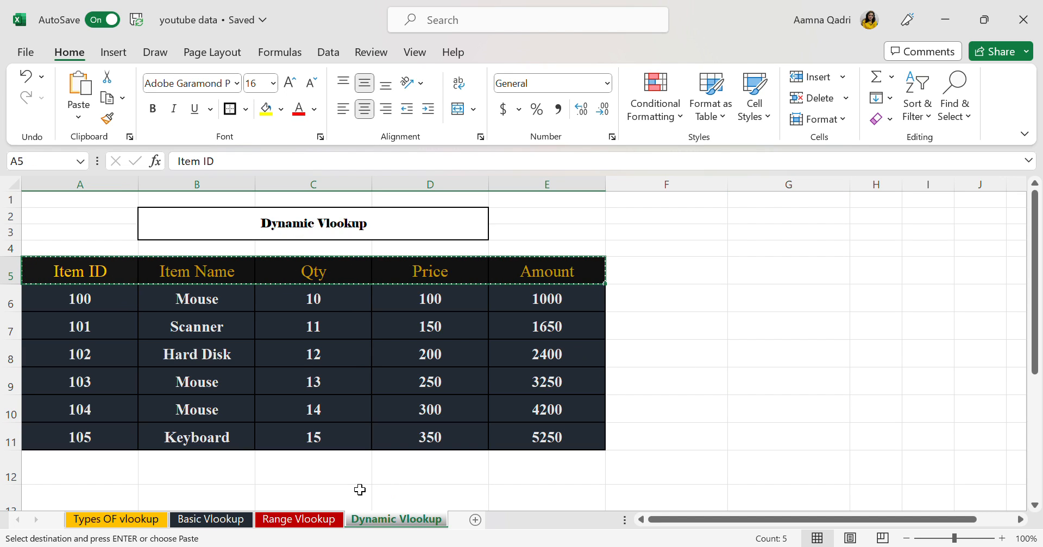
scroll(602, 444, down, 1)
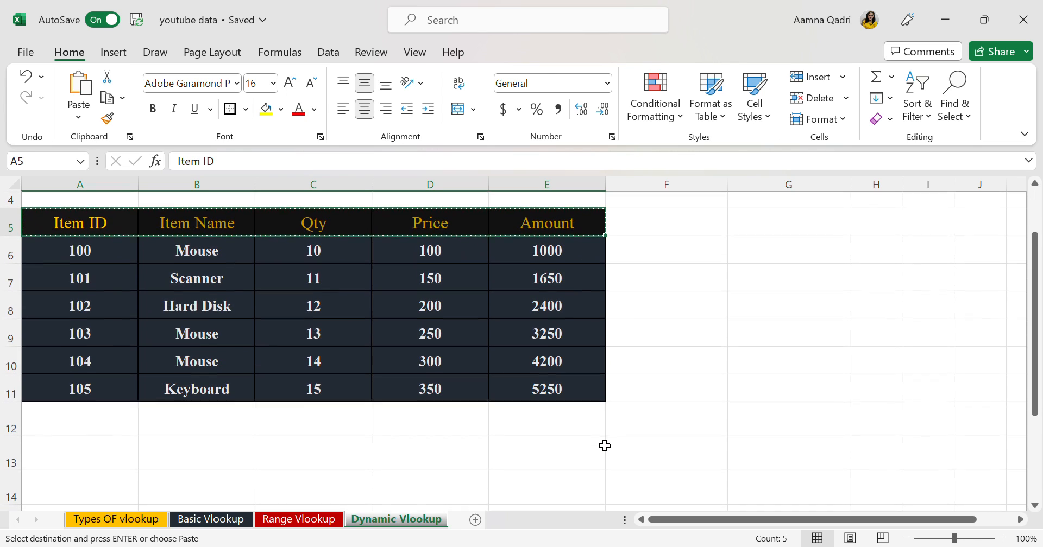
click(354, 461)
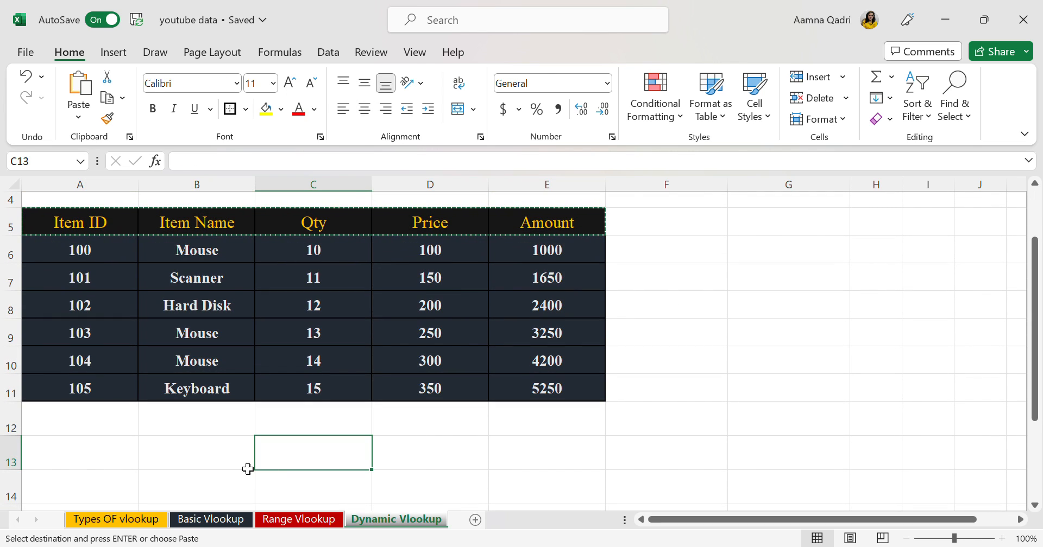
click(215, 462)
key(ctrl+v)
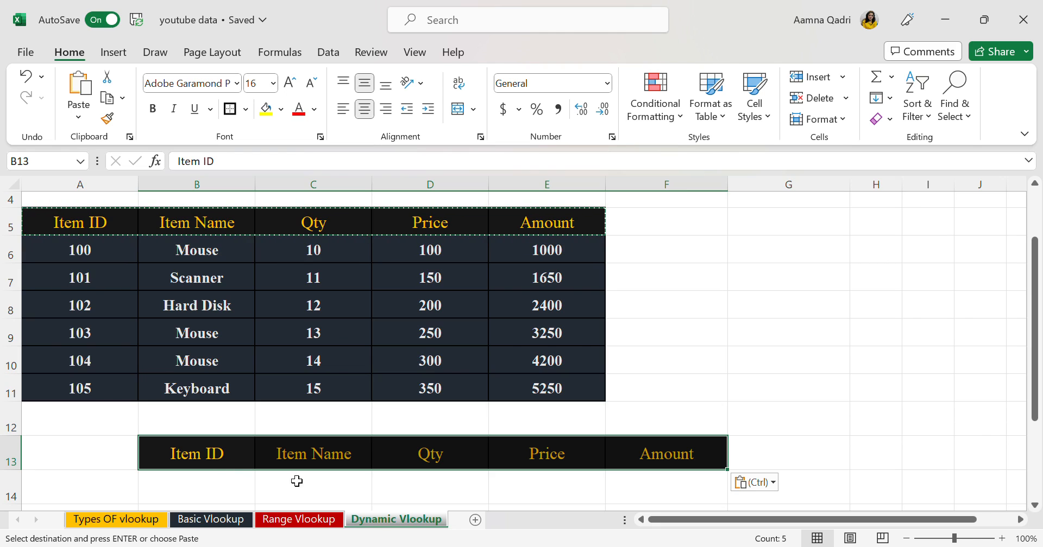
click(312, 493)
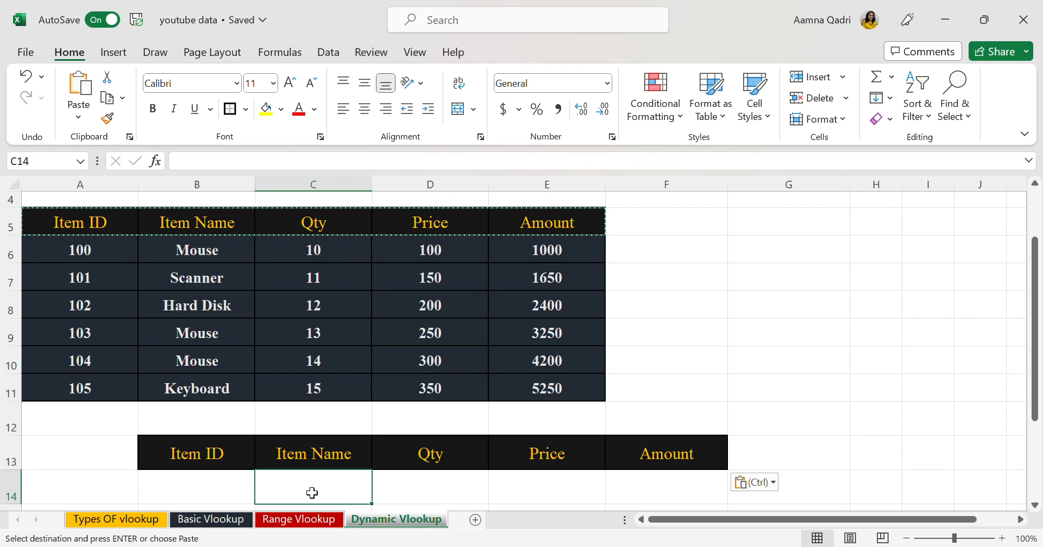
text(=v)
key(BackSpace)
key(BackSpace)
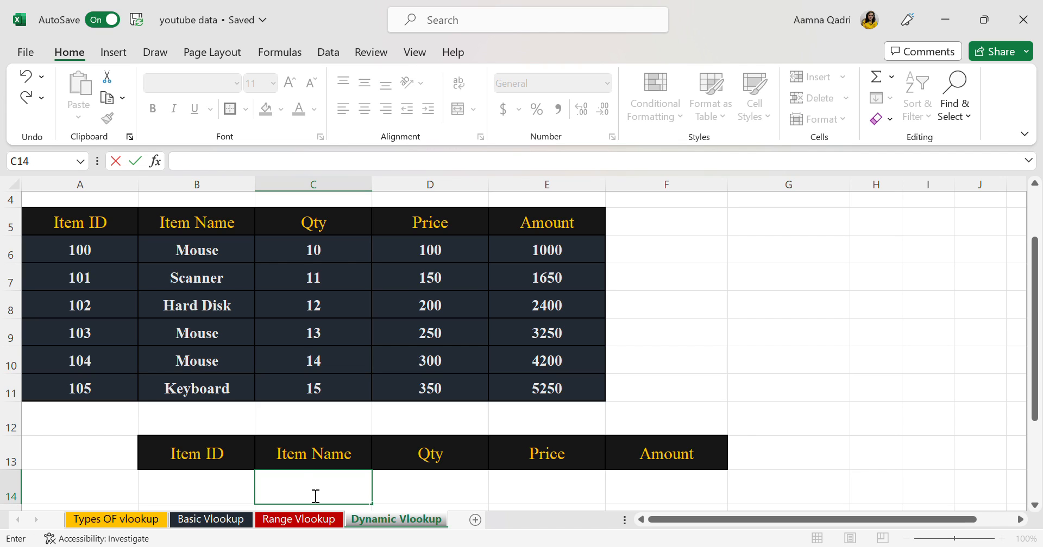
click(258, 83)
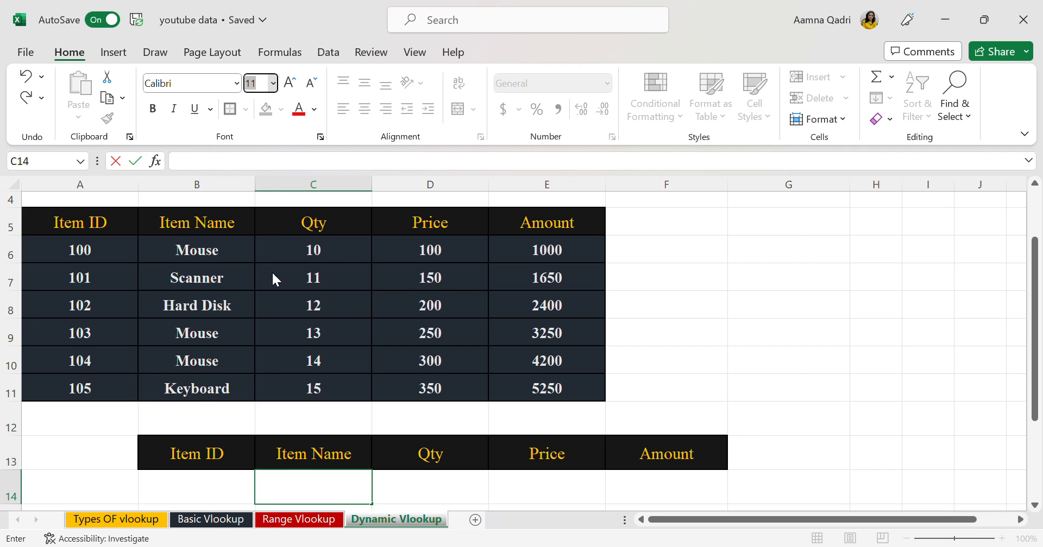
key(Escape)
text(=)
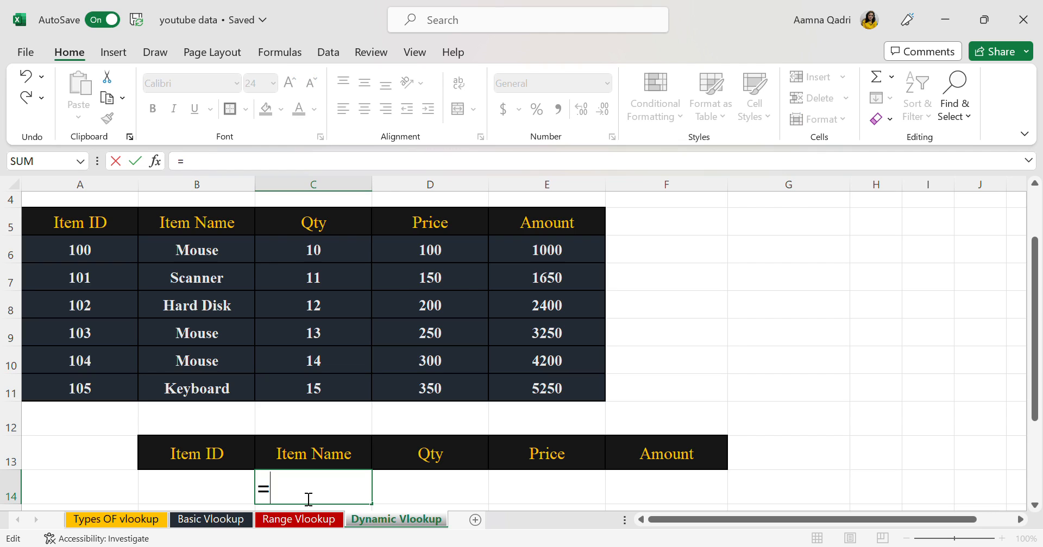
text(vlookup()
click(219, 491)
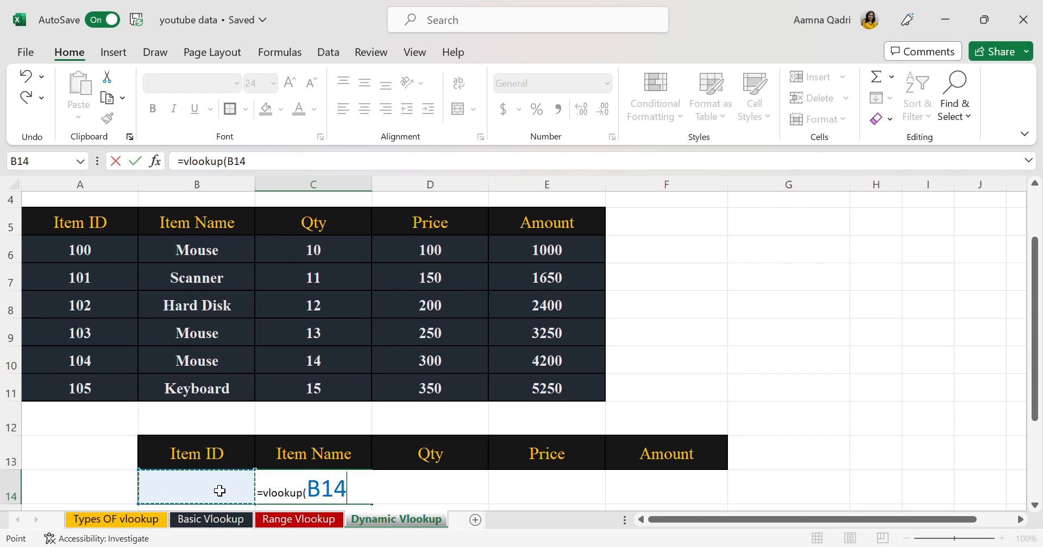
text(,)
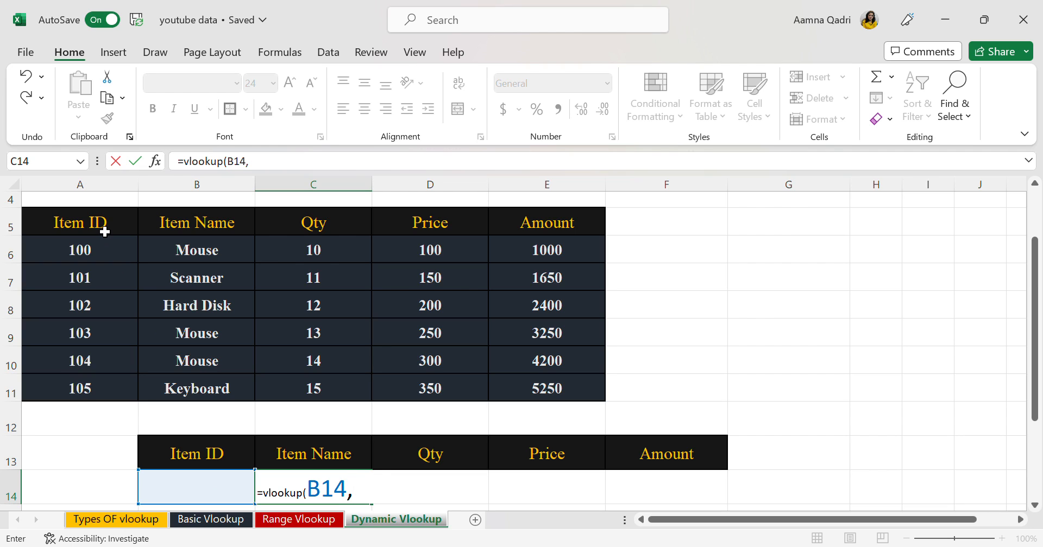
drag(105, 231, 559, 400)
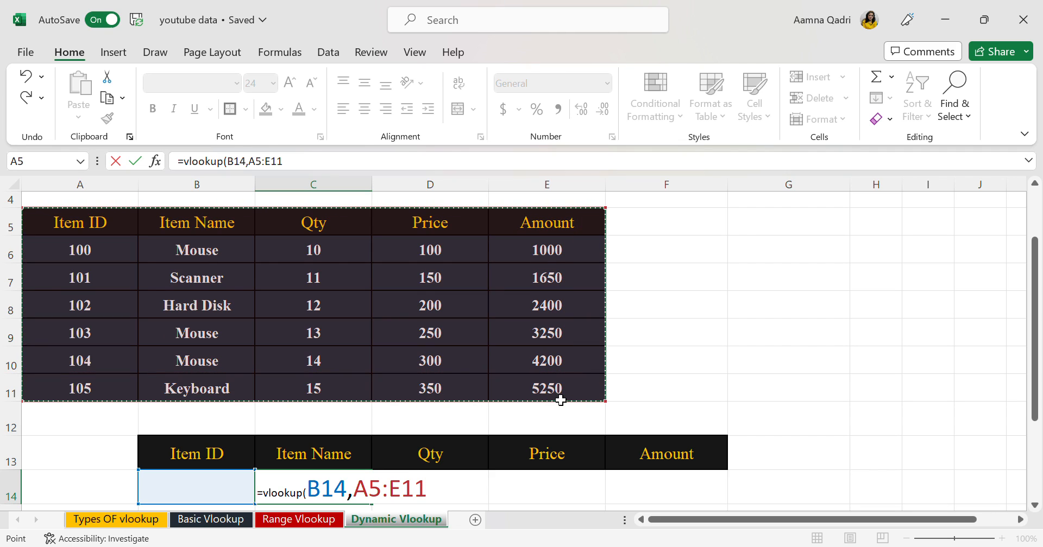
text(,)
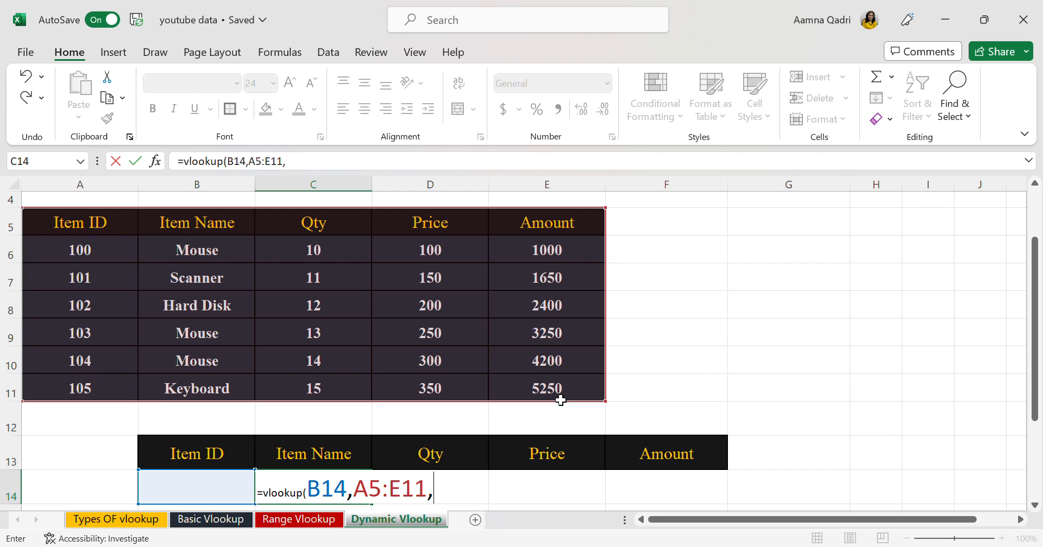
text(columns)
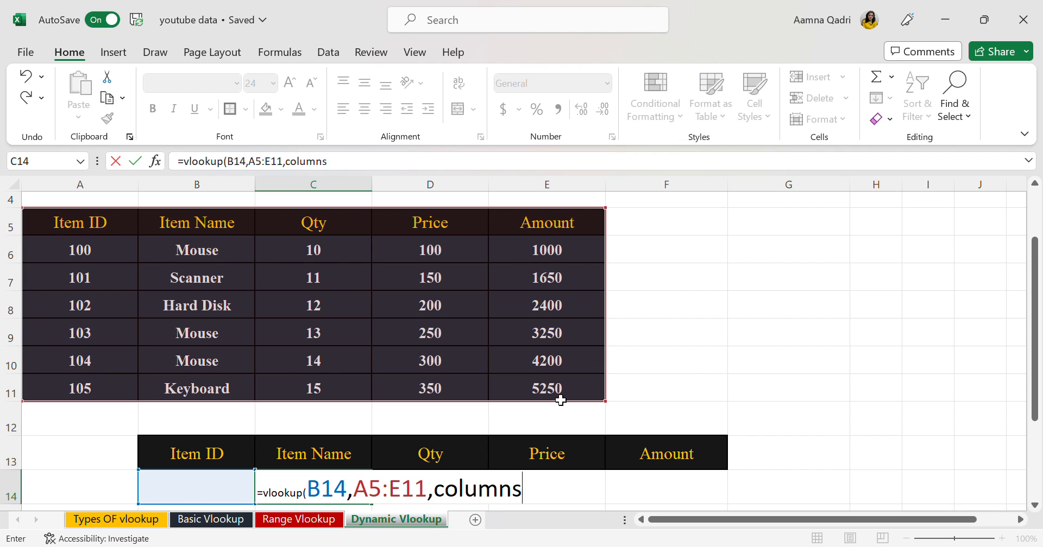
text(()
click(205, 497)
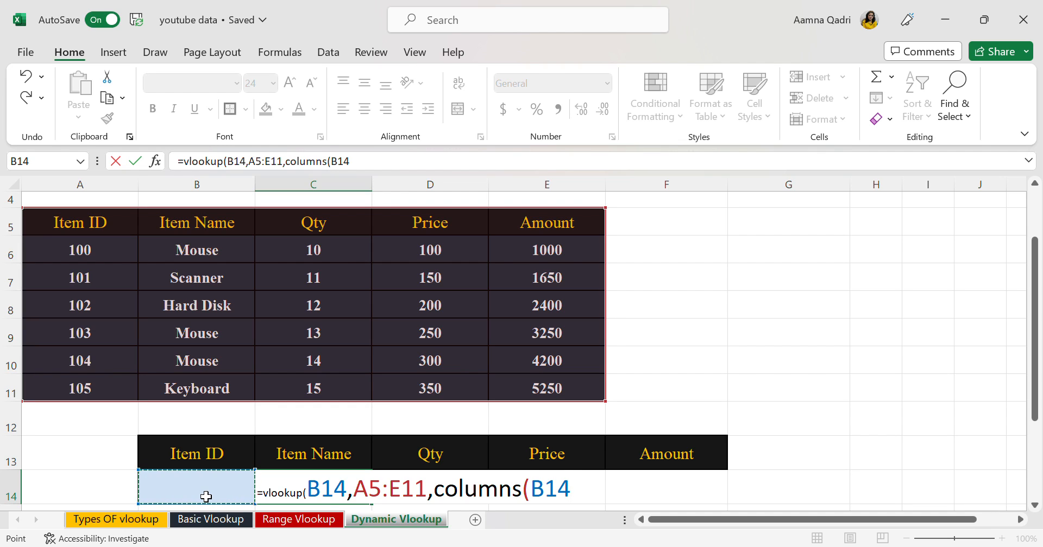
key(F8)
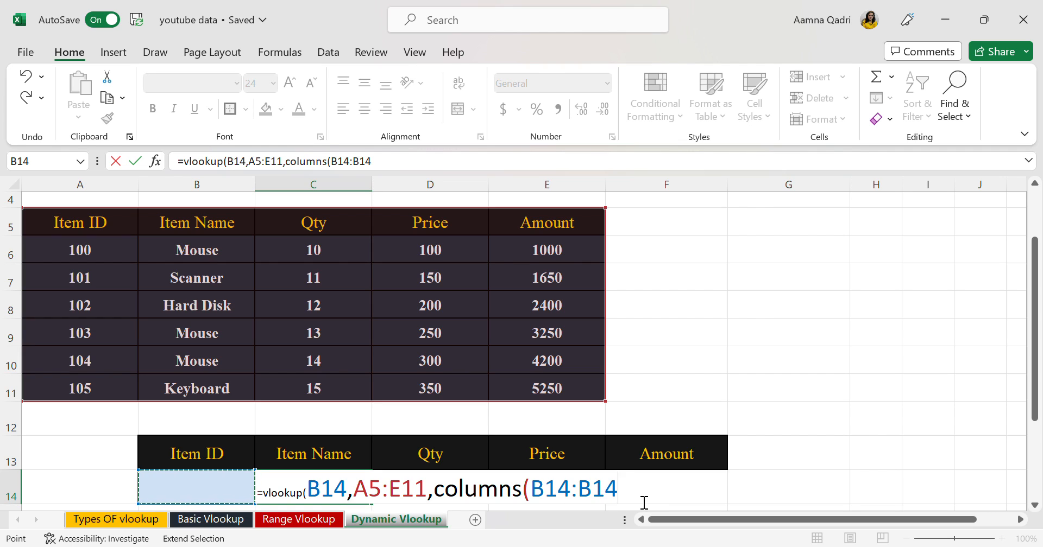
drag(647, 494, 275, 492)
key(BackSpace)
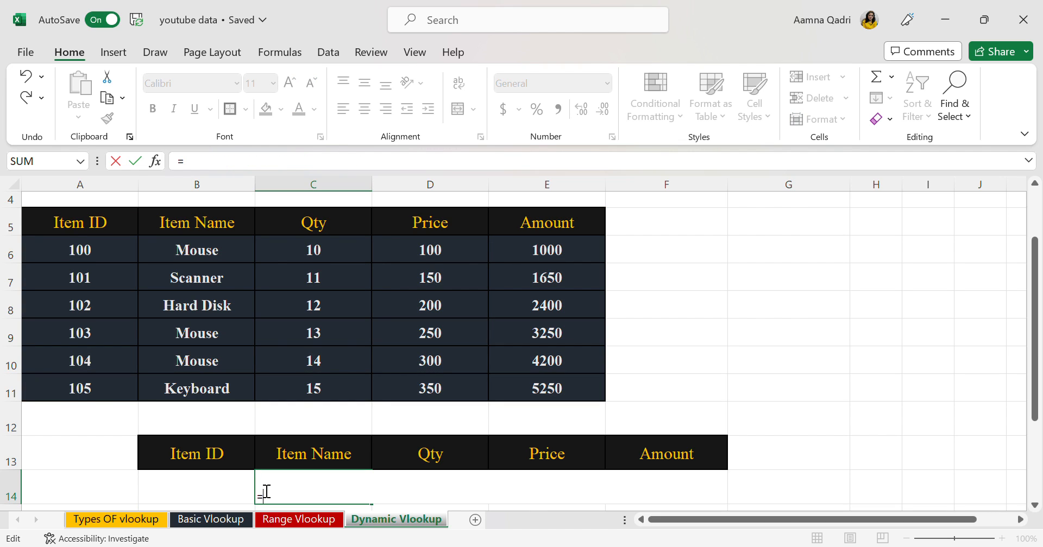
text(vlookup)
key(BackSpace)
key(BackSpace)
key(BackSpace)
key(BackSpace)
key(BackSpace)
key(BackSpace)
key(BackSpace)
key(BackSpace)
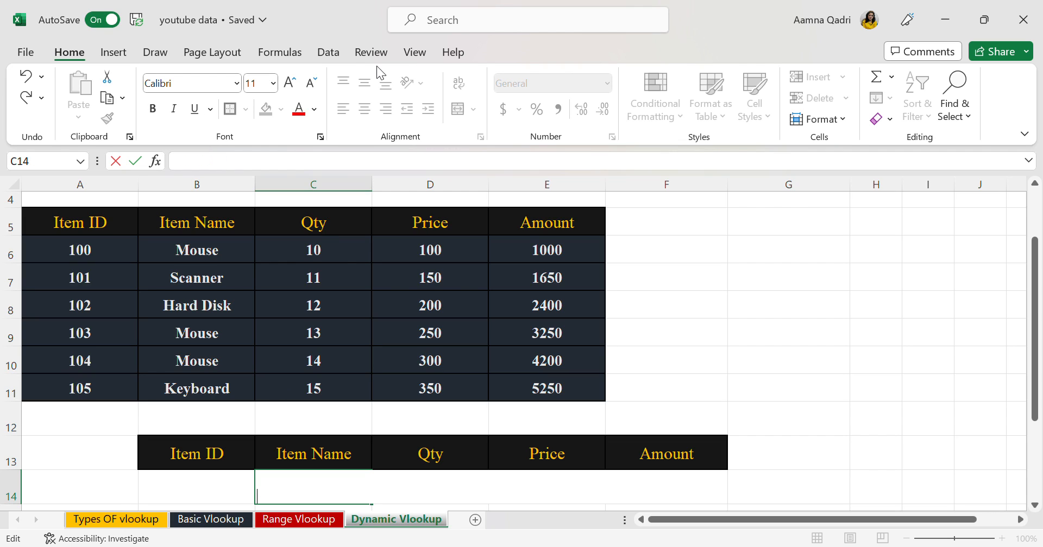
Start a VLOOKUP formula in C14 at font size 26, using the absolute reference $B$14 as the lookup value
click(274, 83)
click(266, 329)
text(=vllo)
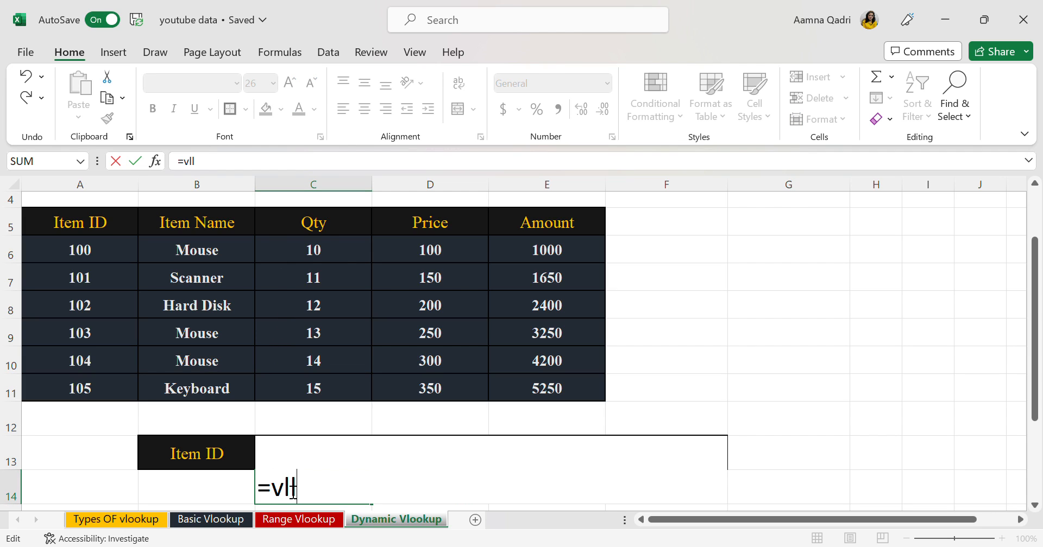
key(BackSpace)
key(BackSpace)
text(ookup()
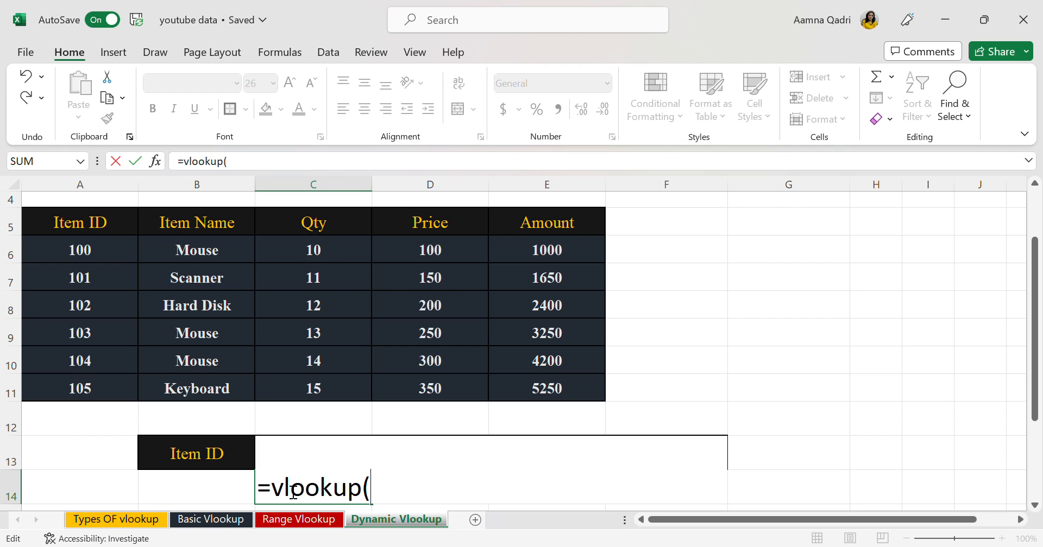
click(224, 496)
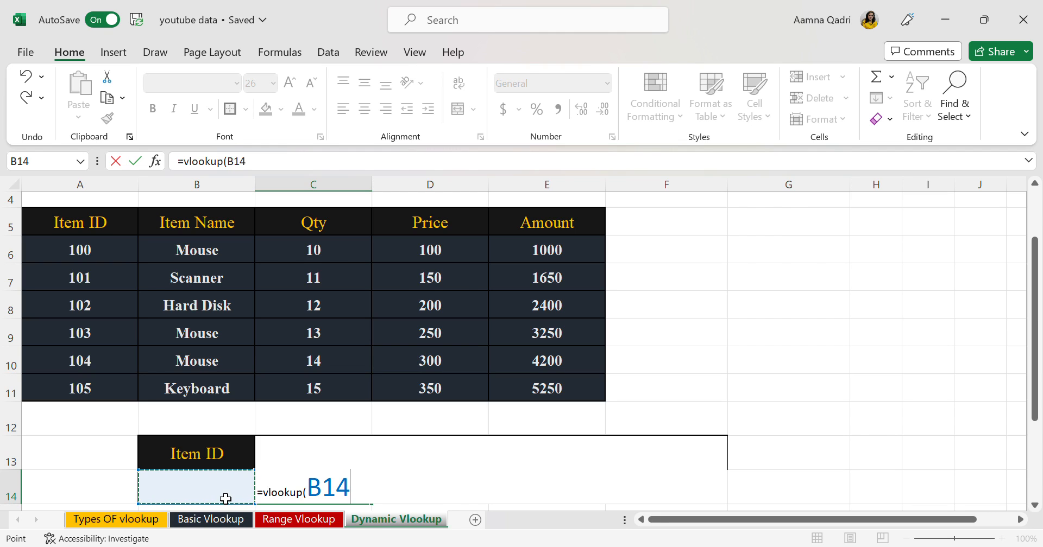
key(F4)
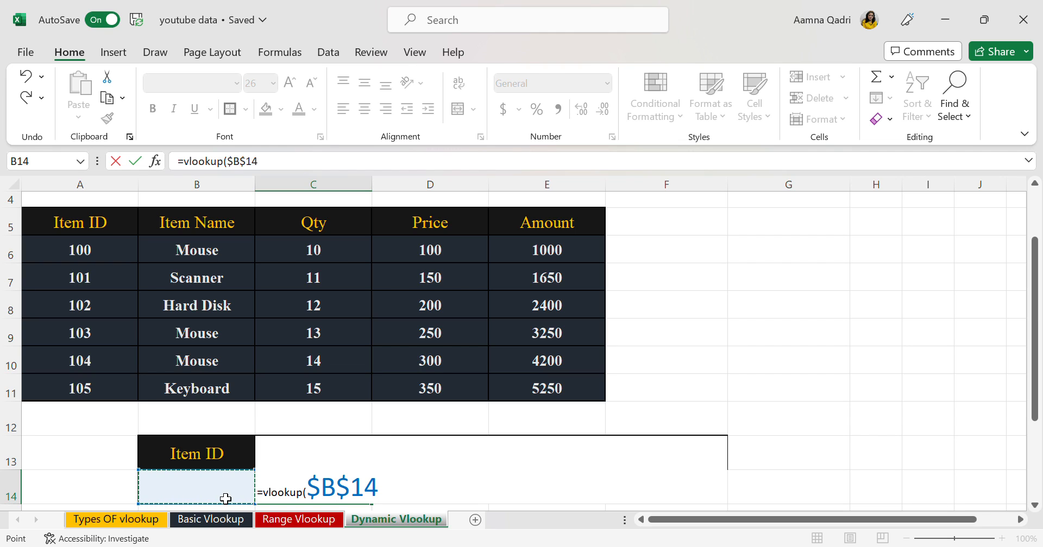
text(,)
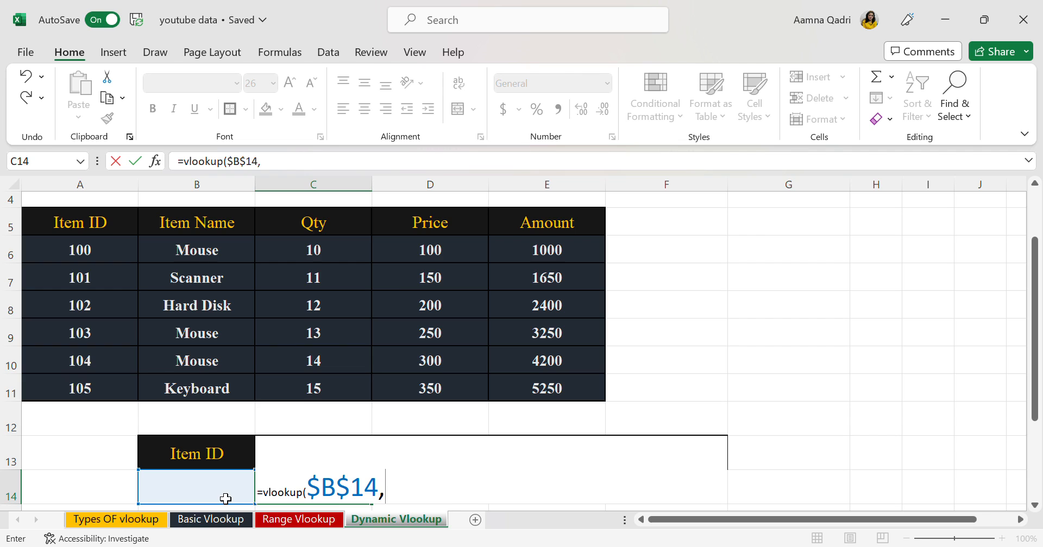
Add the item table as the absolute table array $A$5:$E$11 in the VLOOKUP formula
drag(87, 228, 562, 402)
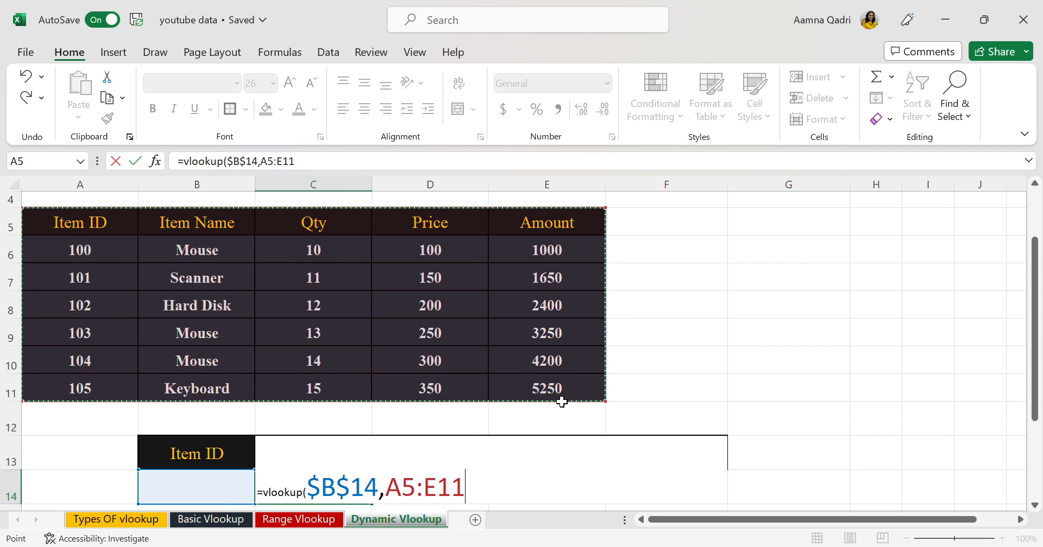
key(F4)
text(,)
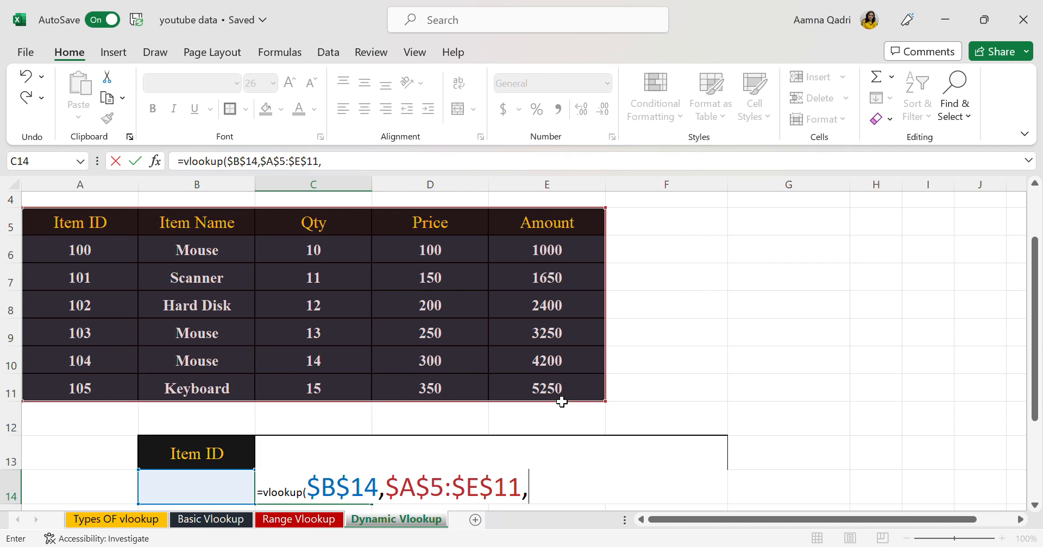
text(column)
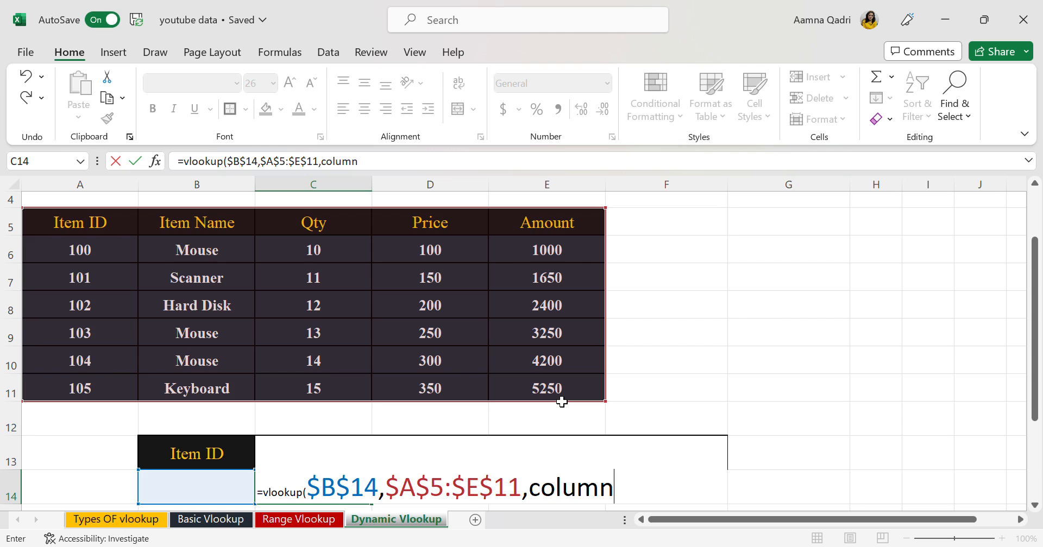
Add a COLUMNS function covering B14:C14 as the column index argument of the VLOOKUP formula
text(s()
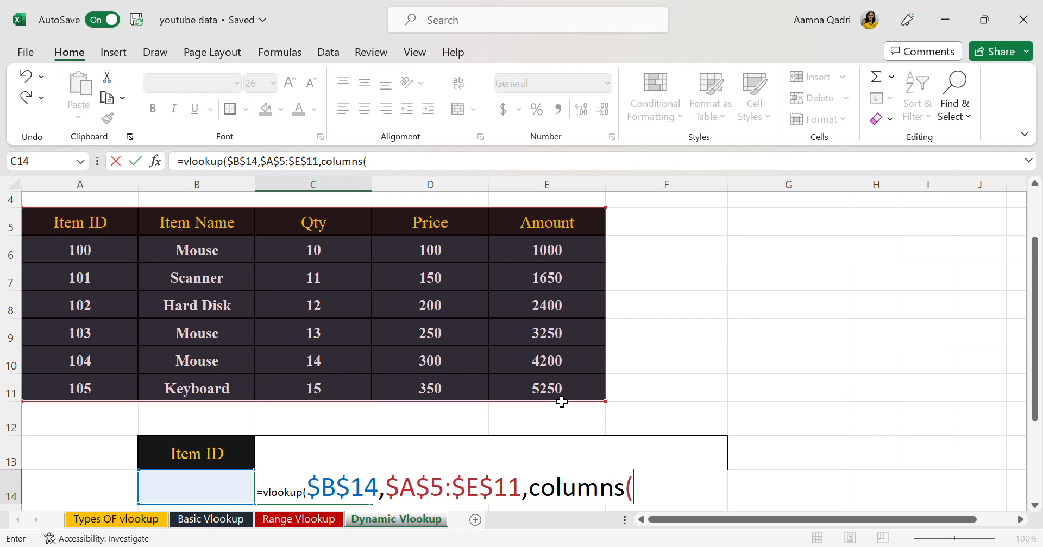
click(228, 497)
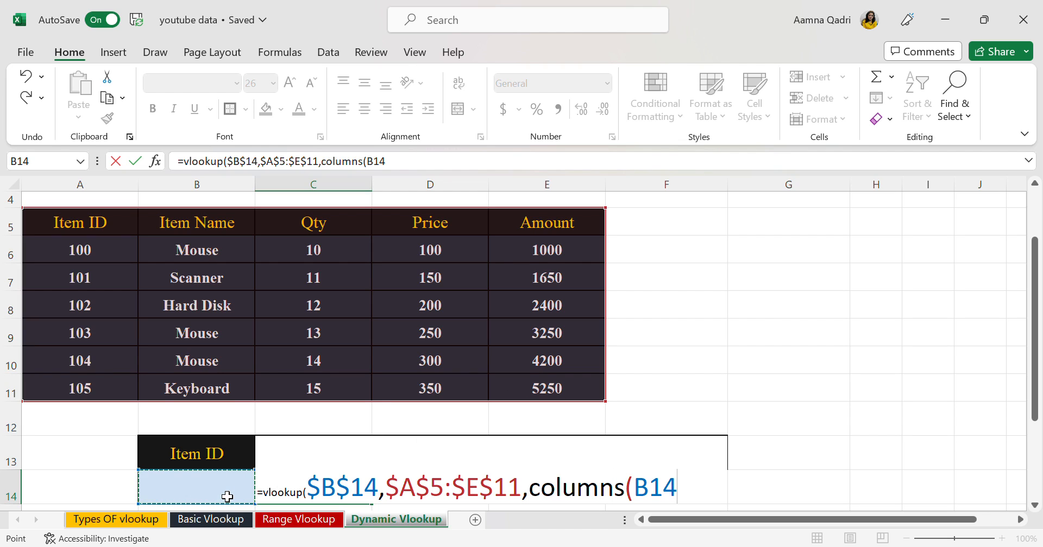
key(F8)
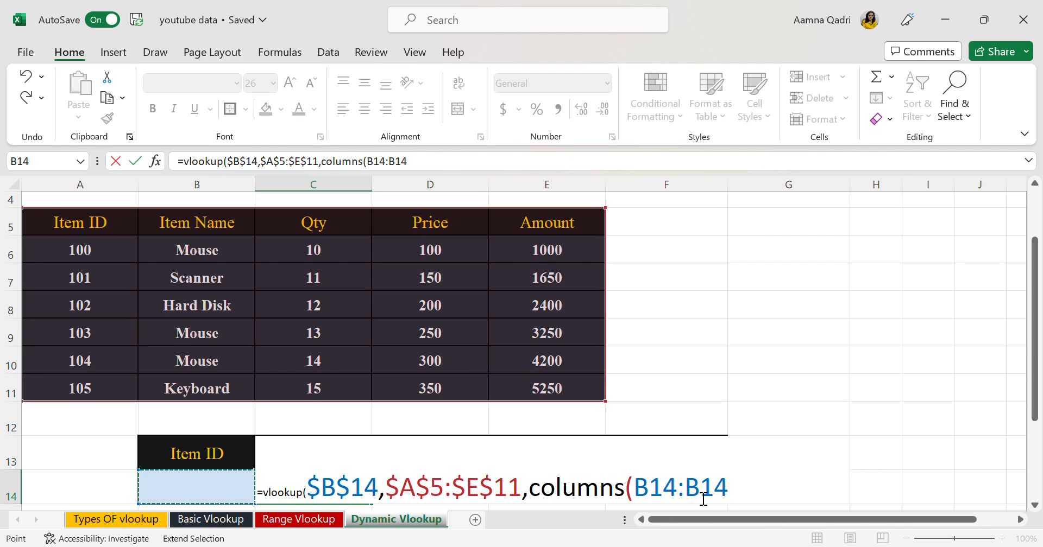
key(F2)
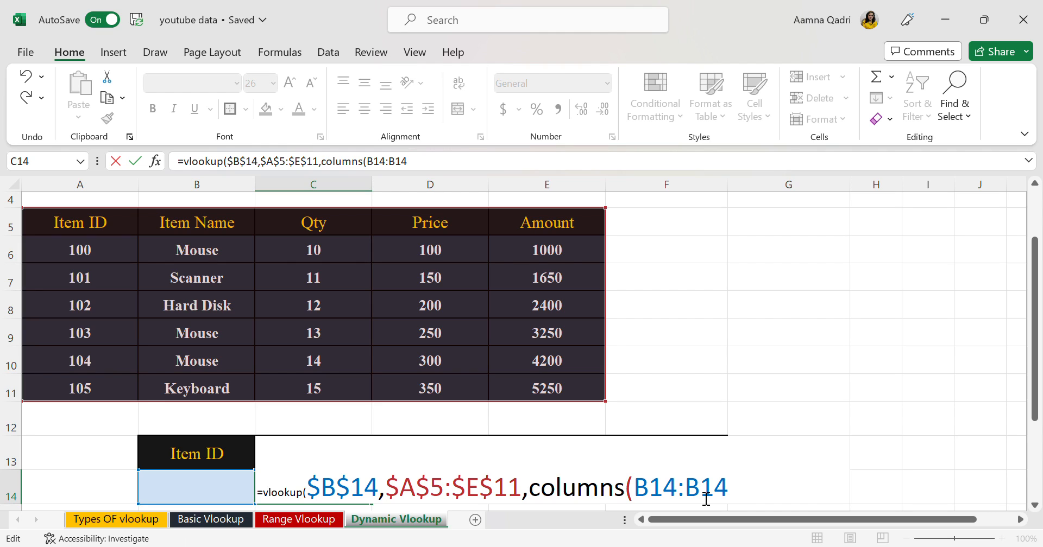
key(BackSpace)
text(c)
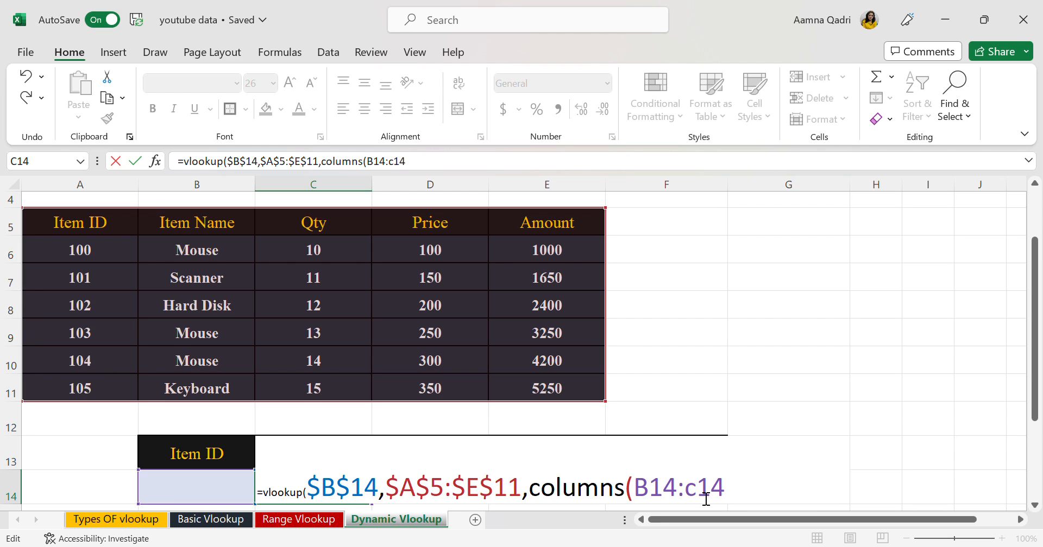
Make the first reference inside COLUMNS absolute so that its range reads $B$14:C14
key(Left)
key(Left)
key(F4)
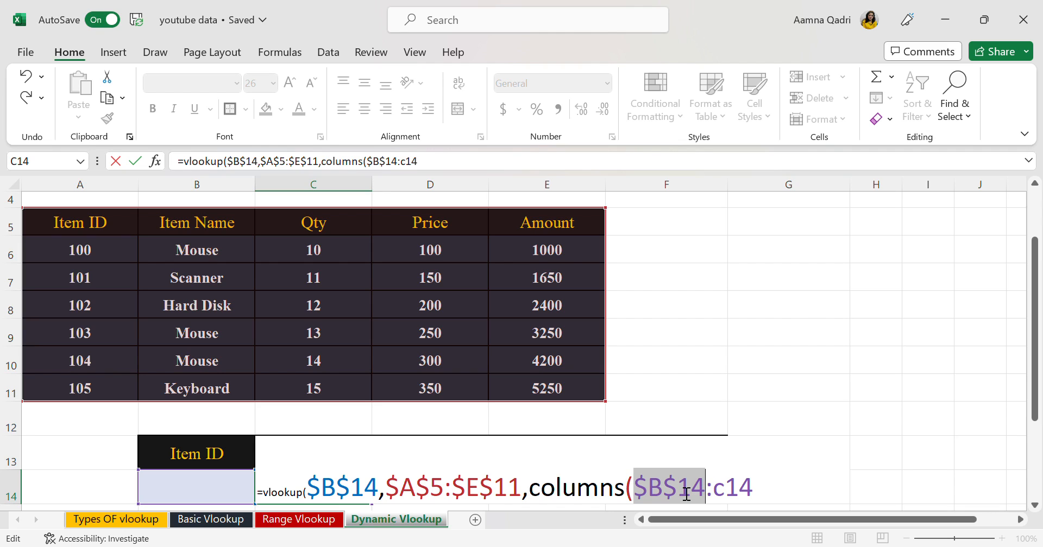
click(771, 499)
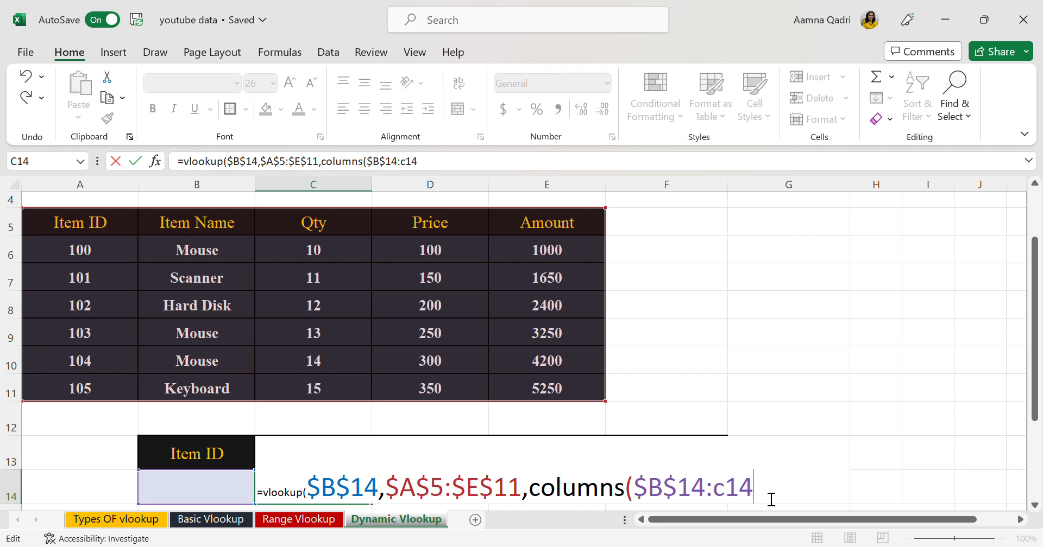
Close the COLUMNS function and complete the C14 formula with 0 as the exact-match argument
text(),)
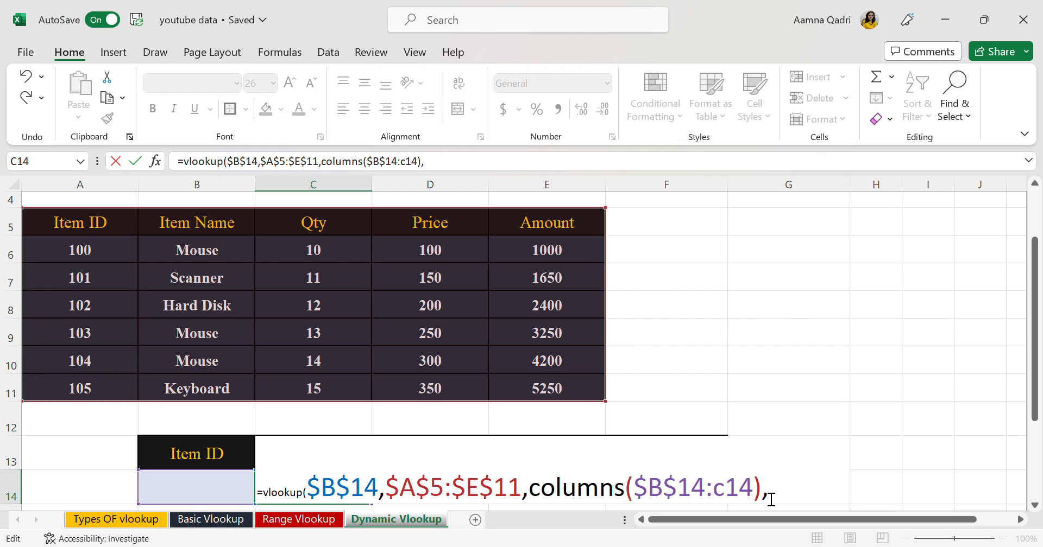
text(0)
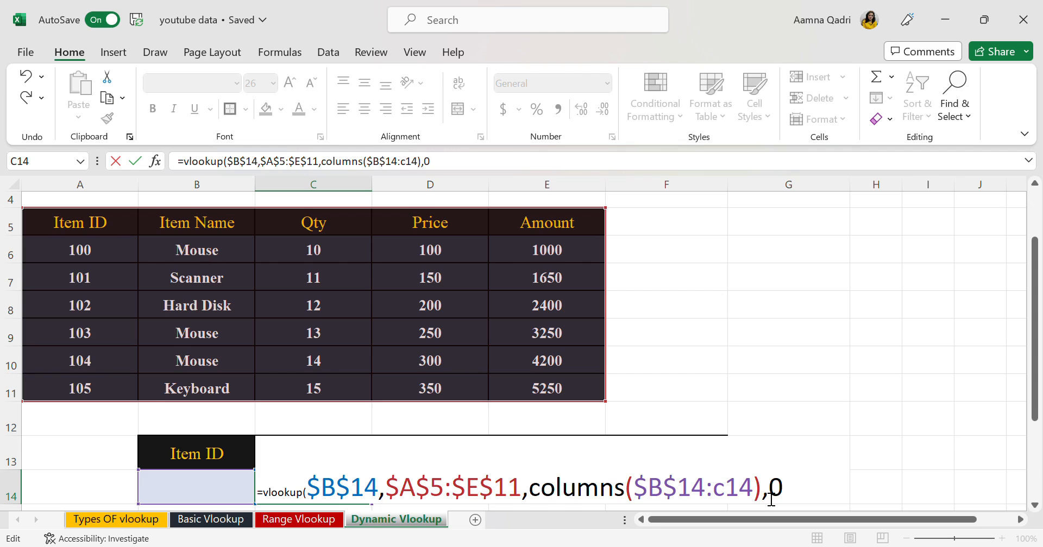
text())
key(Return)
Enter item ID 100 in B14 and fill the C14 formula across to F14
click(196, 455)
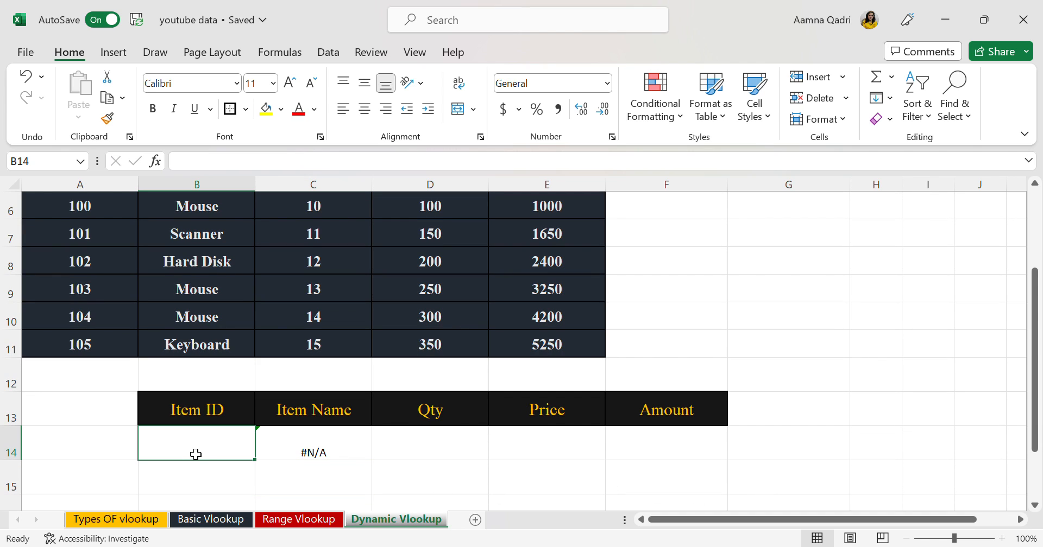
text(100)
key(Return)
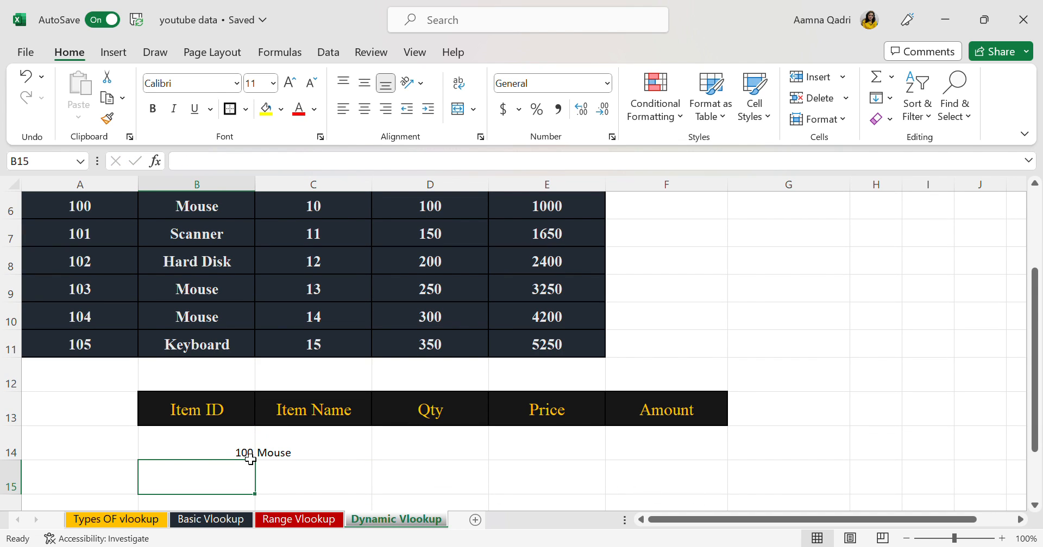
click(314, 448)
drag(377, 465, 725, 456)
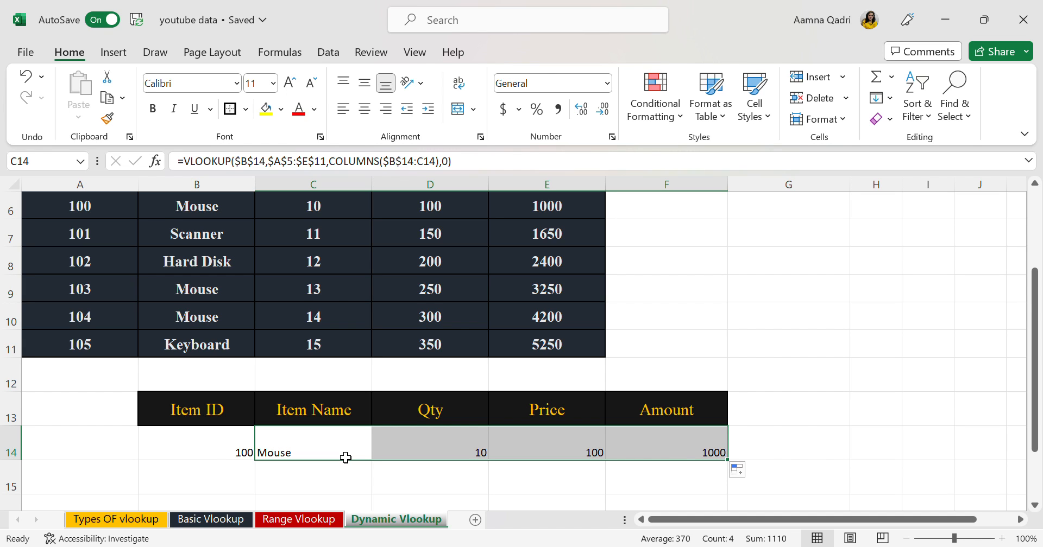
Test the dynamic lookup by entering item ID 105 in B14
scroll(346, 458, up, 1)
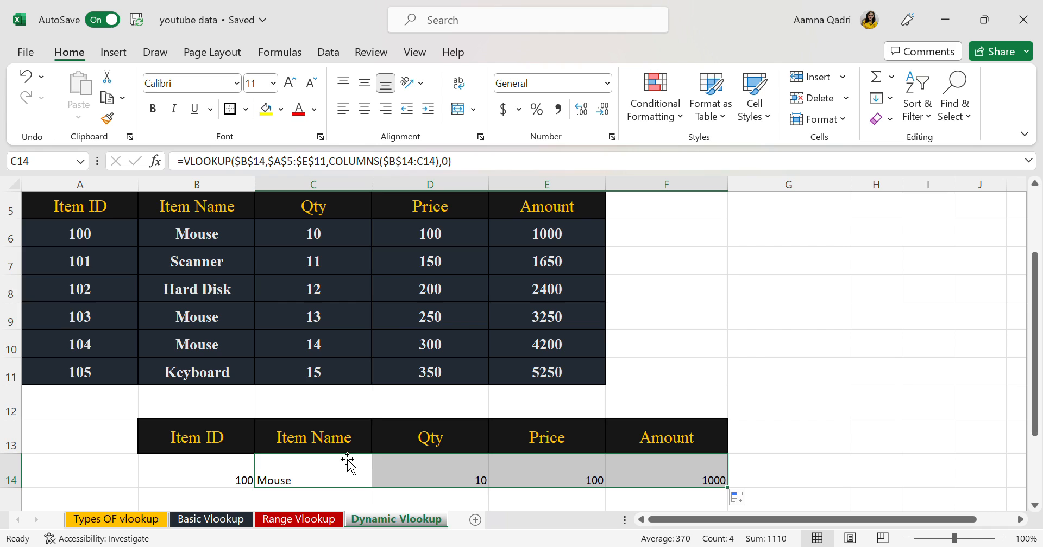
click(222, 485)
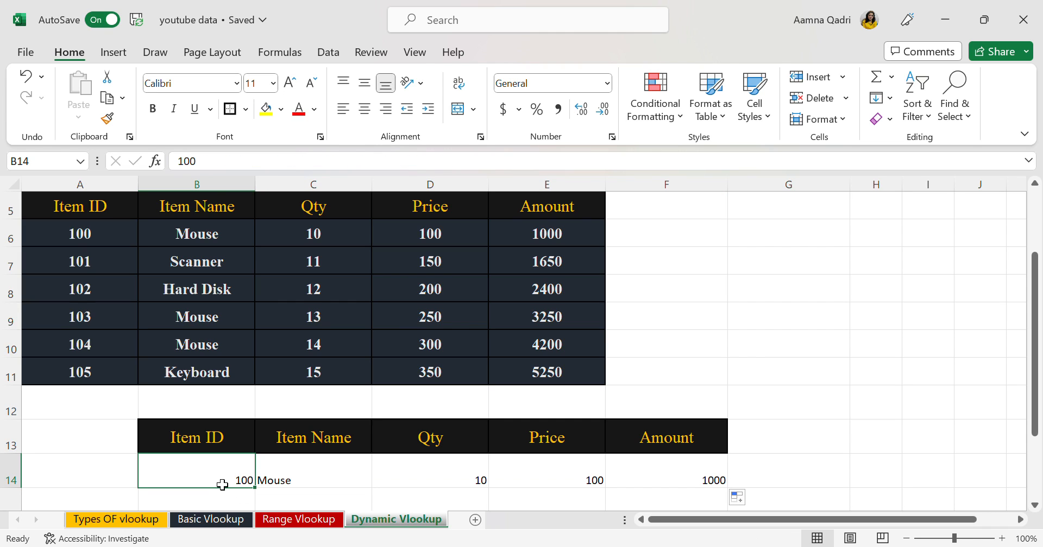
text(105)
key(Return)
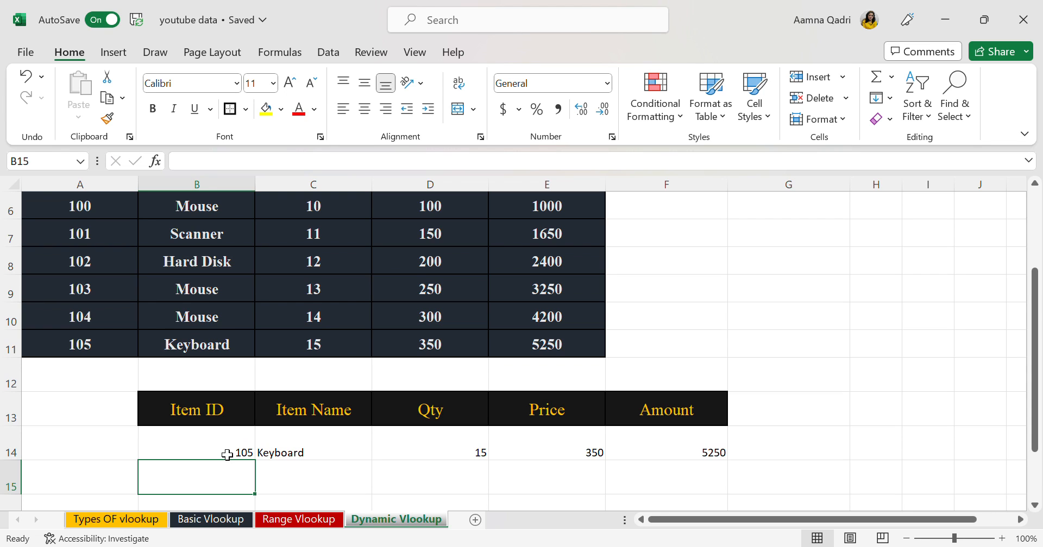
Change the item ID in B14 to 104 to look up that item's details
scroll(227, 455, up, 1)
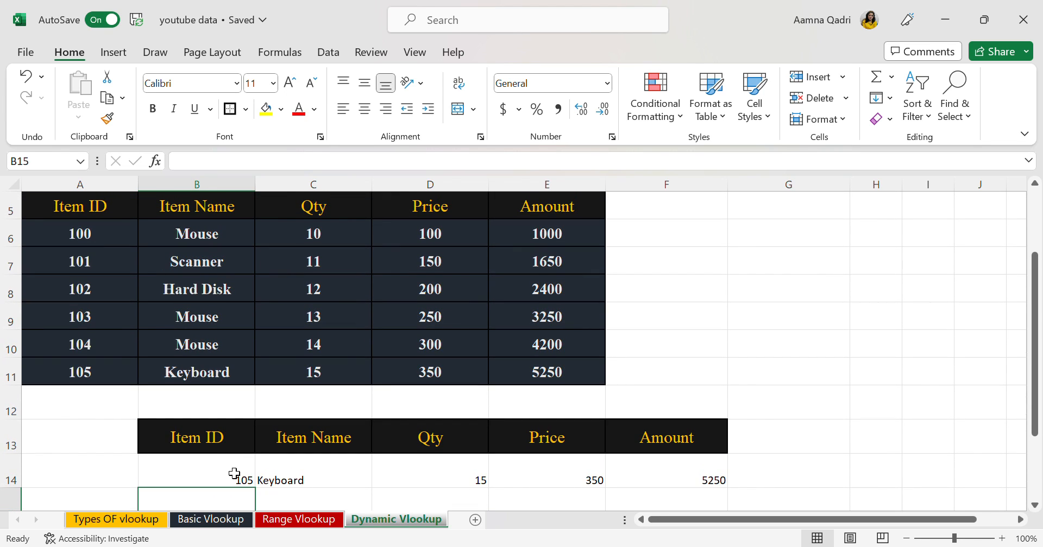
double_click(235, 475)
text(104)
key(Return)
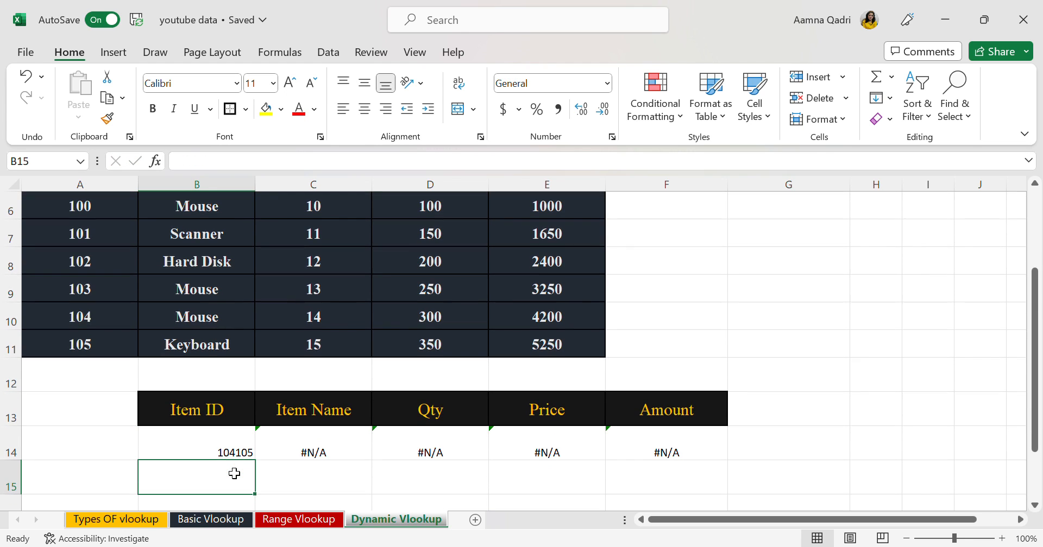
click(242, 434)
click(244, 424)
click(247, 444)
double_click(254, 454)
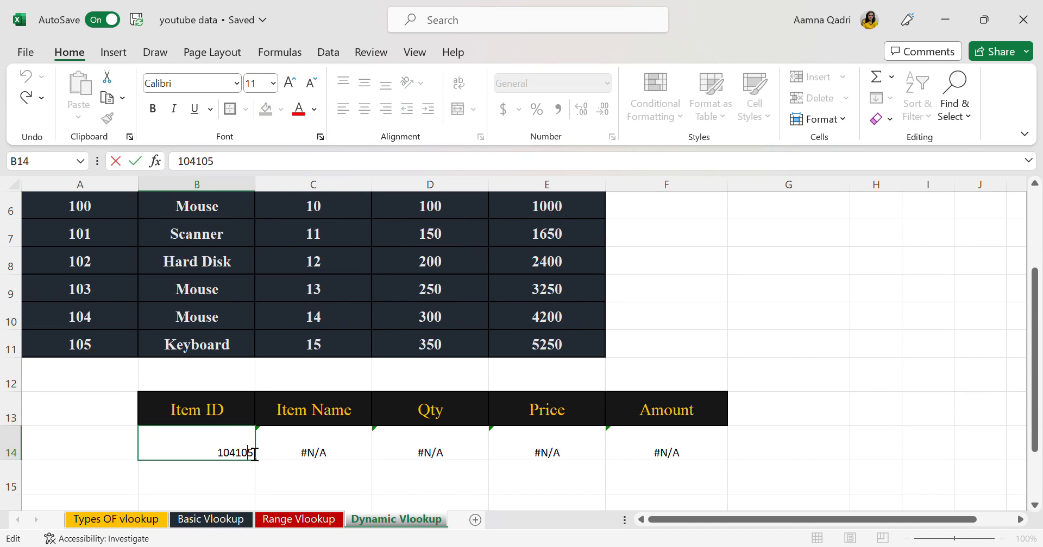
key(BackSpace)
key(BackSpace)
key(BackSpace)
key(Return)
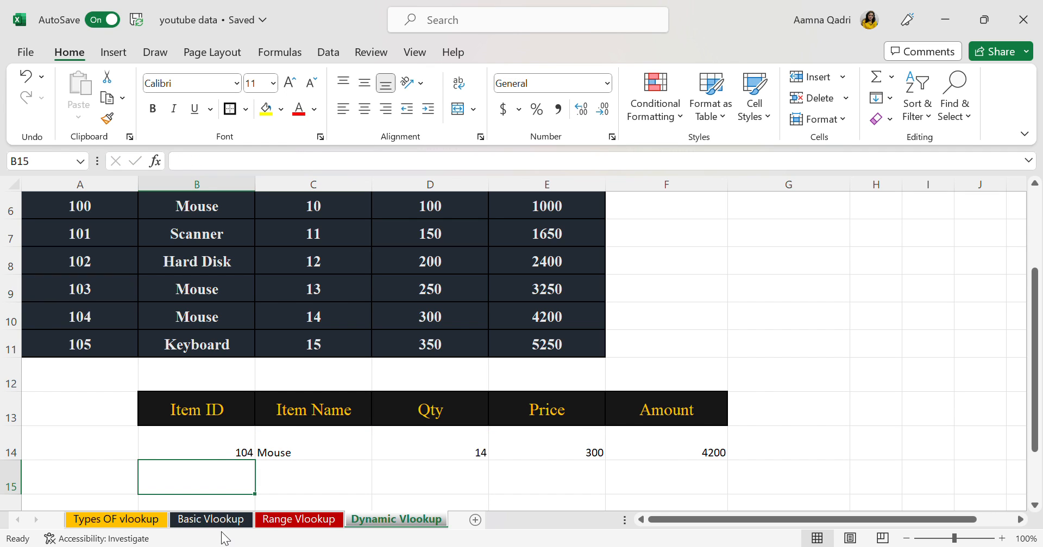
Review the Always (0) notes and the dynamic formula on the Types OF vlookup sheet, and return to the Dynamic Vlookup sheet
click(159, 522)
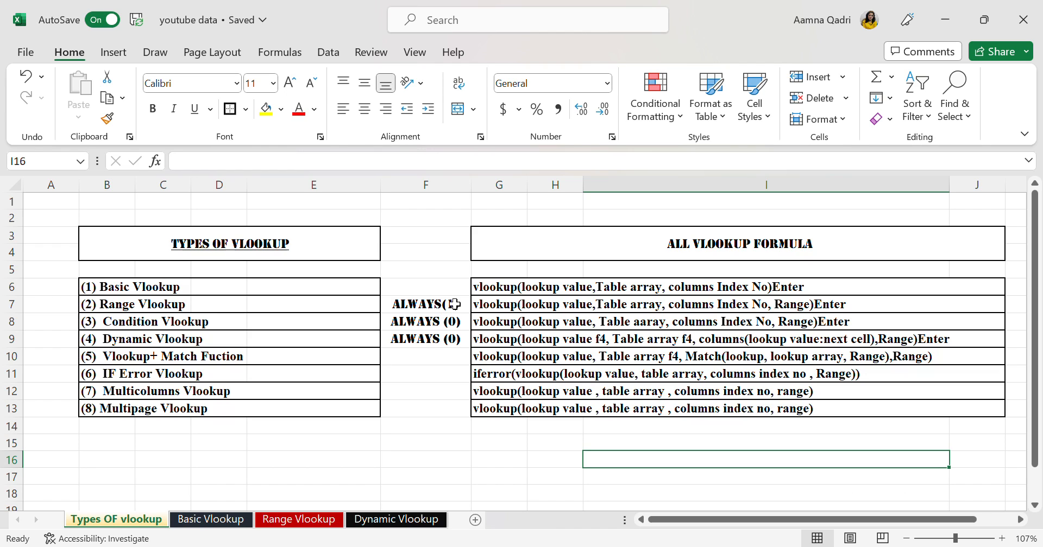
click(464, 328)
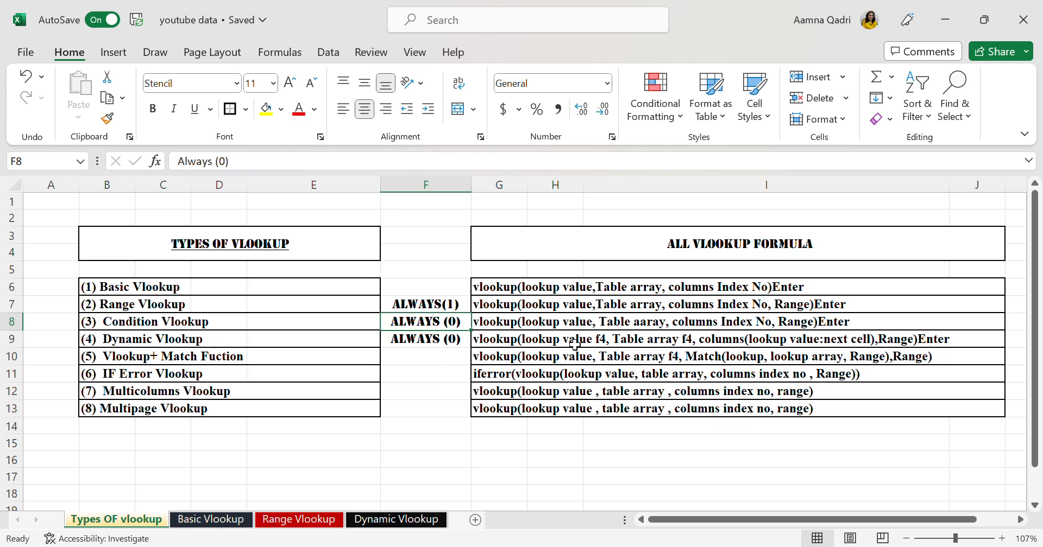
double_click(462, 344)
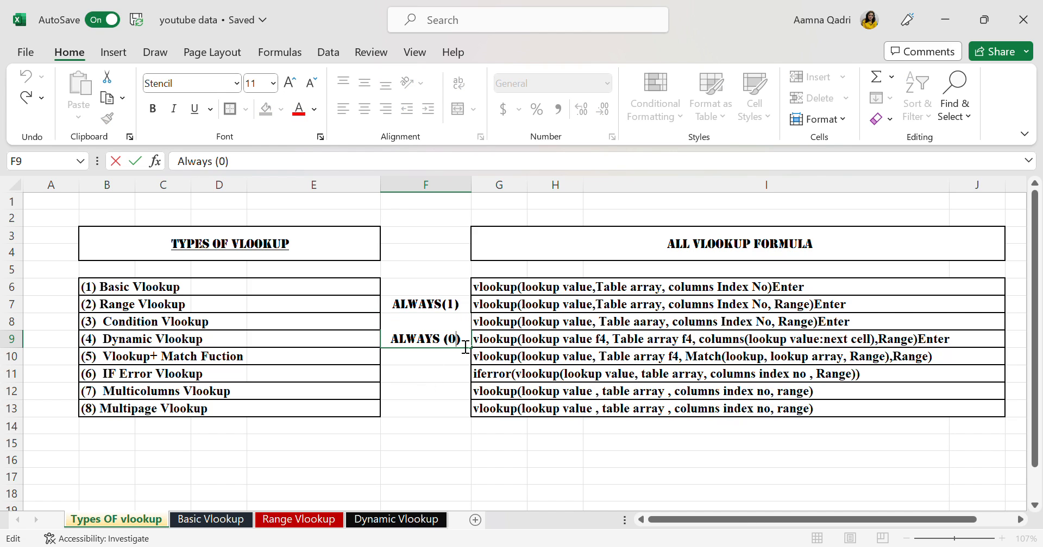
click(462, 376)
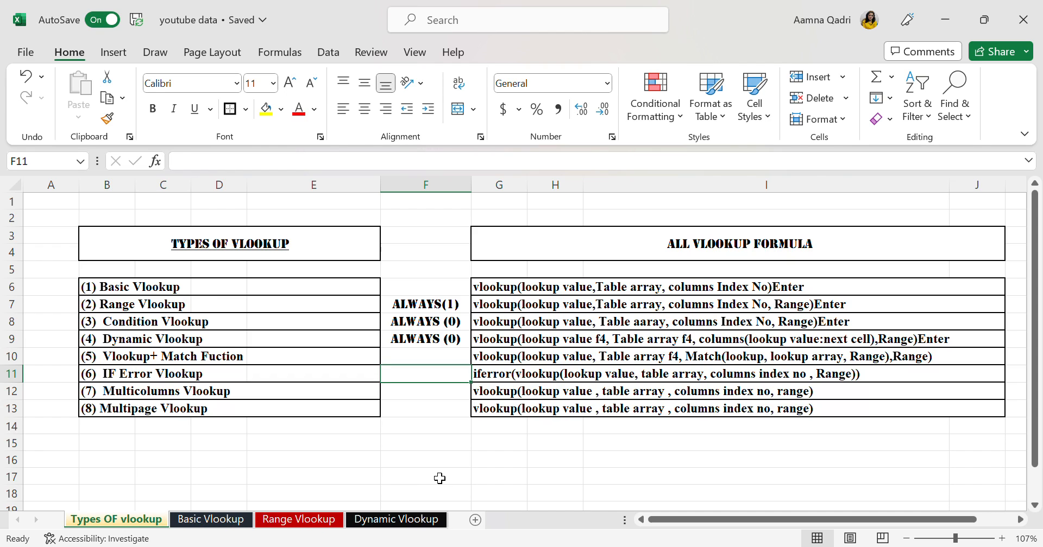
click(420, 521)
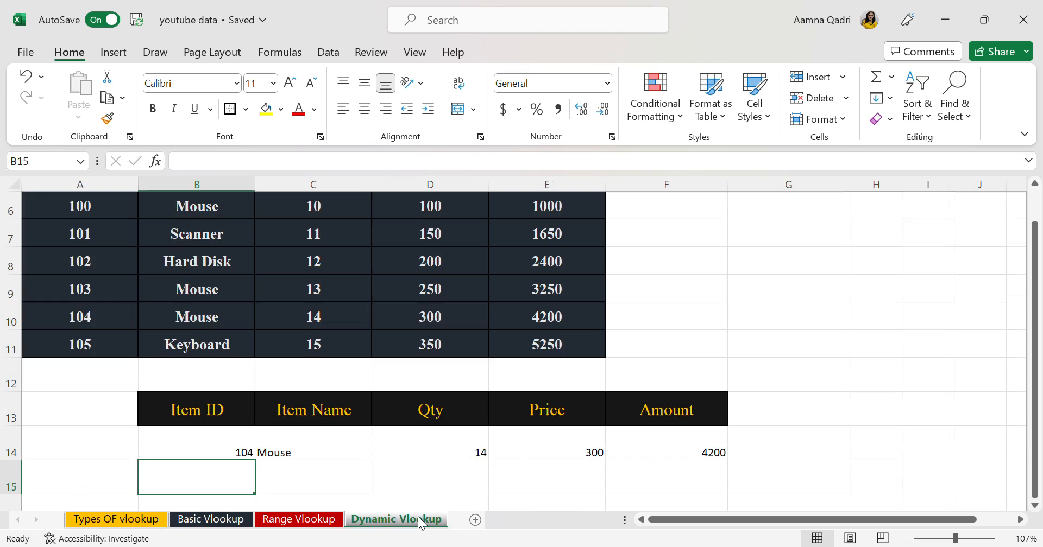